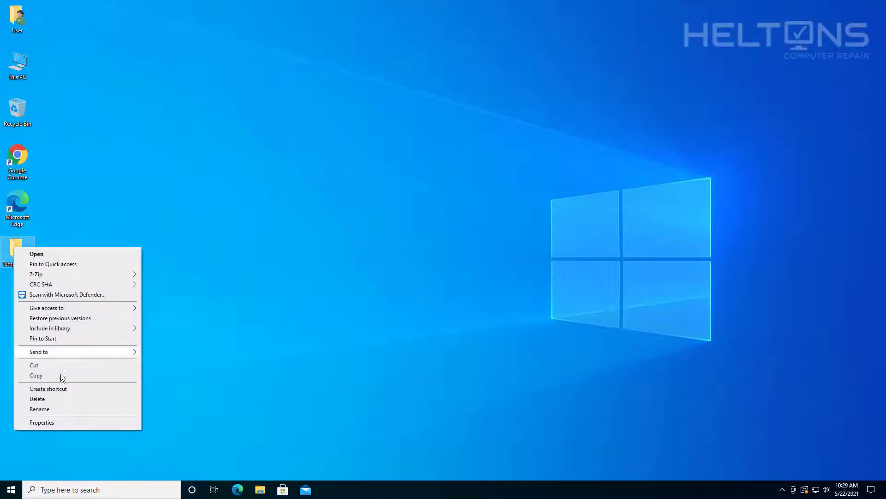
- Open Temp Folder's Properties on the Sharing tab, which shows the folder as Not Shared
left_click(70, 423)
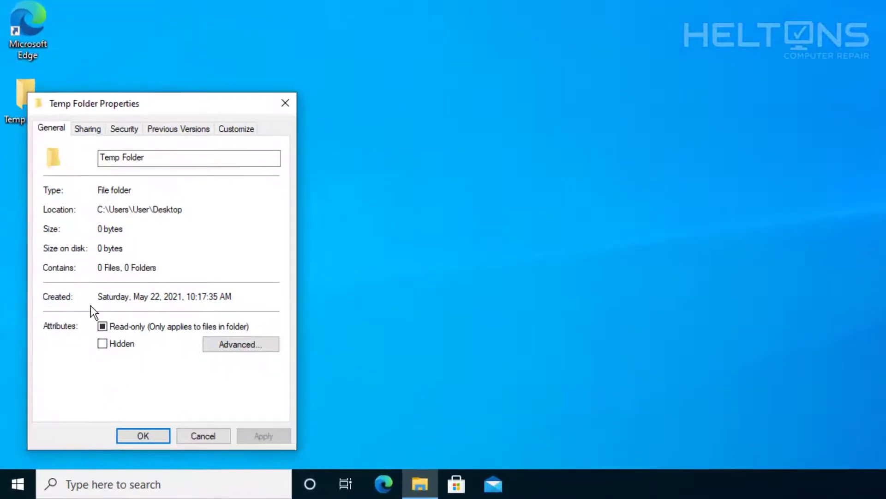
left_click_drag(107, 104, 164, 54)
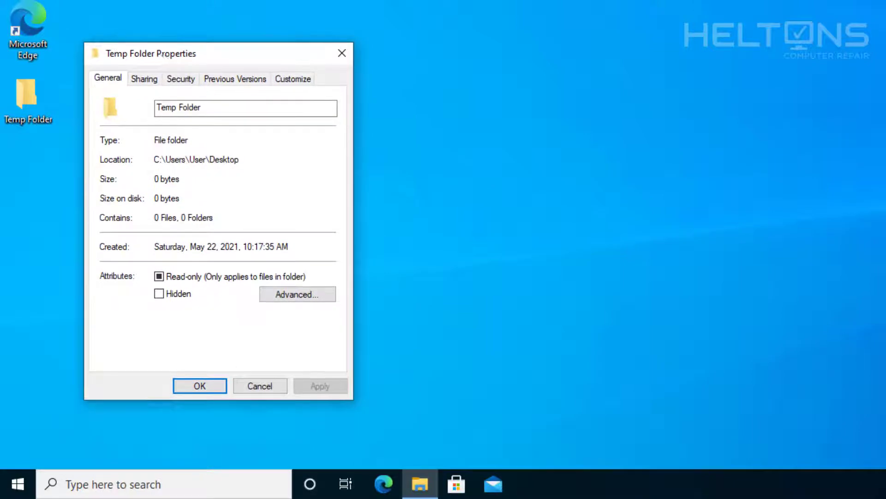
left_click(143, 81)
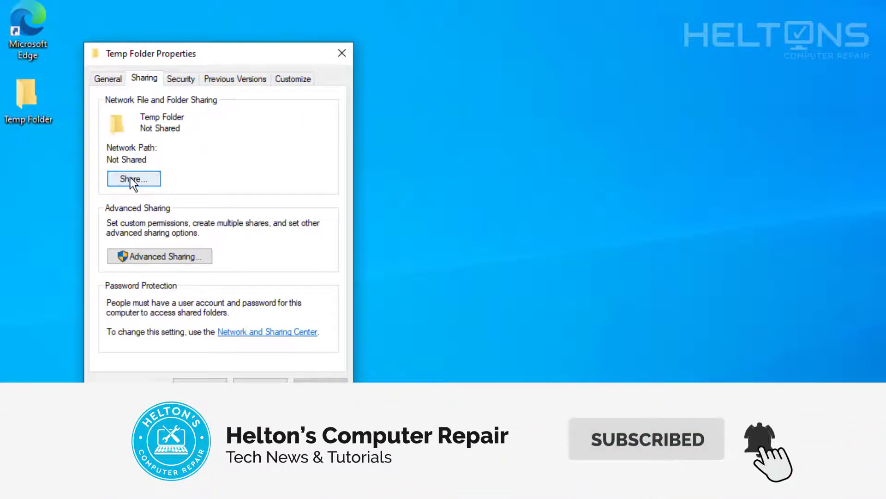
left_click(130, 179)
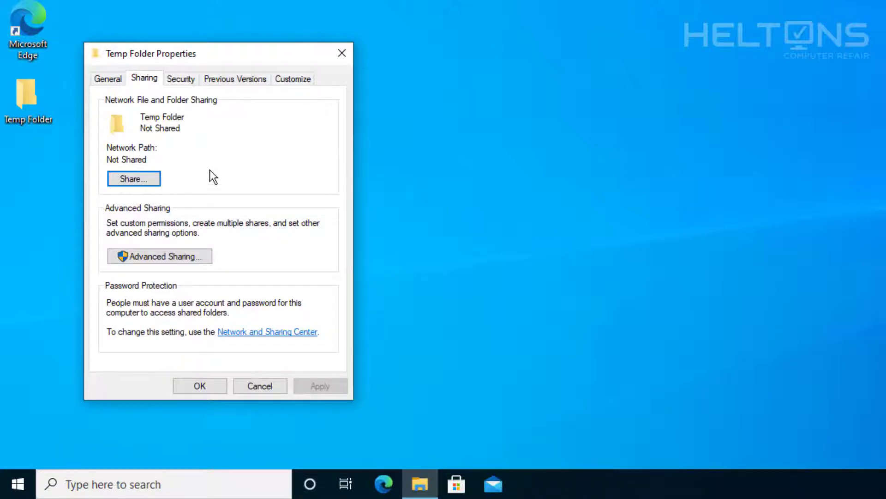
left_click(148, 176)
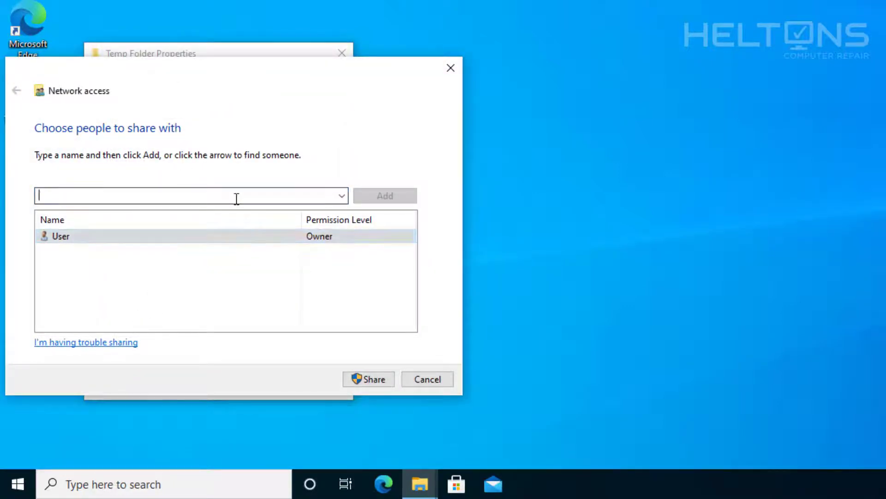
type("everyone")
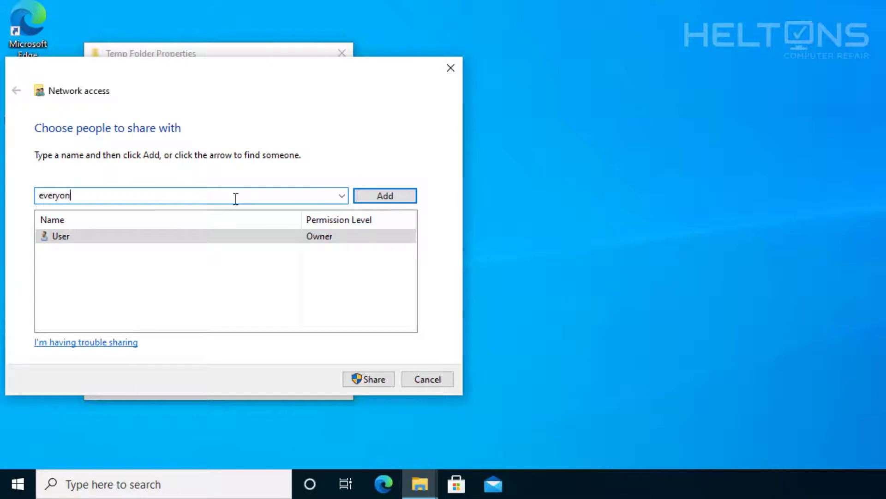
left_click(389, 196)
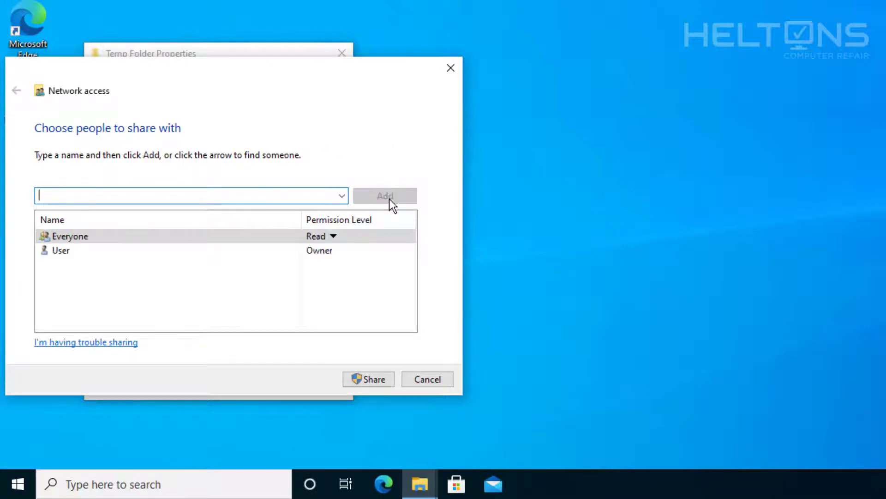
left_click(333, 235)
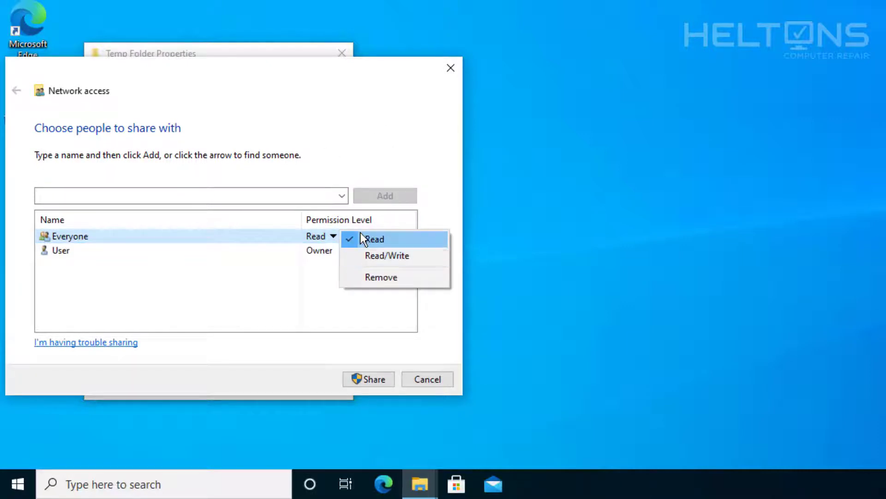
left_click(365, 254)
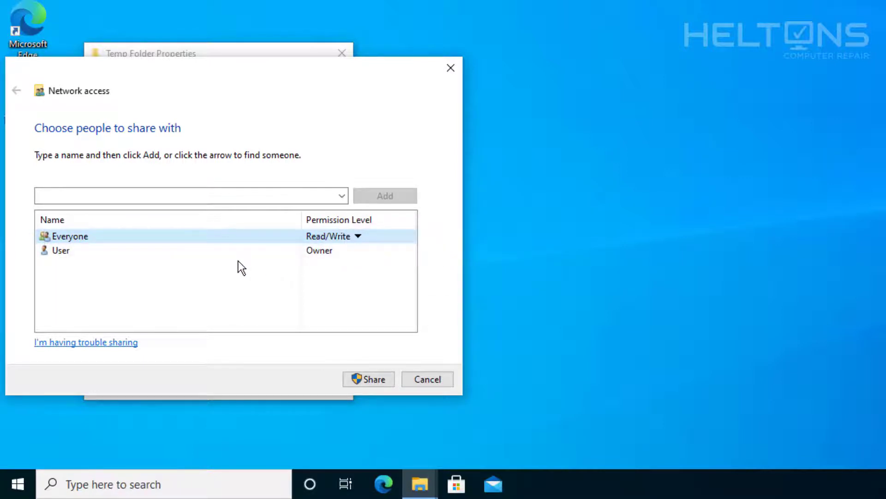
left_click(449, 68)
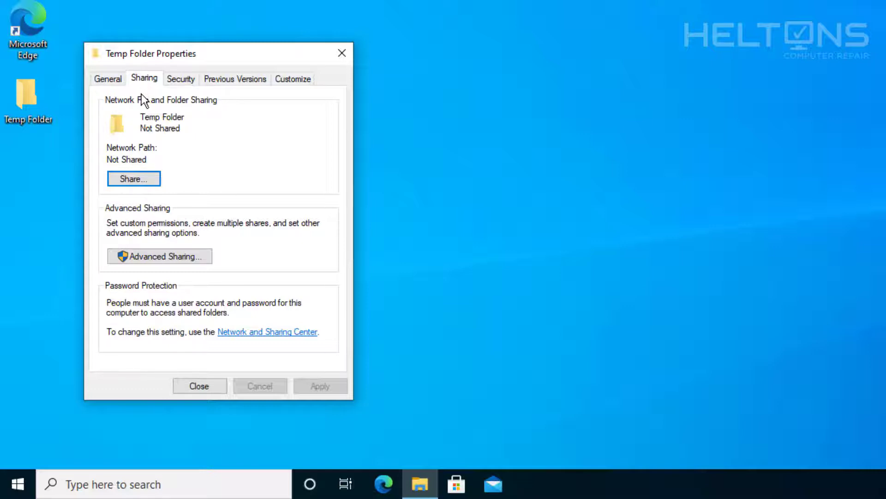
- Close the Temp Folder Properties dialog so the desktop is visible
left_click(349, 59)
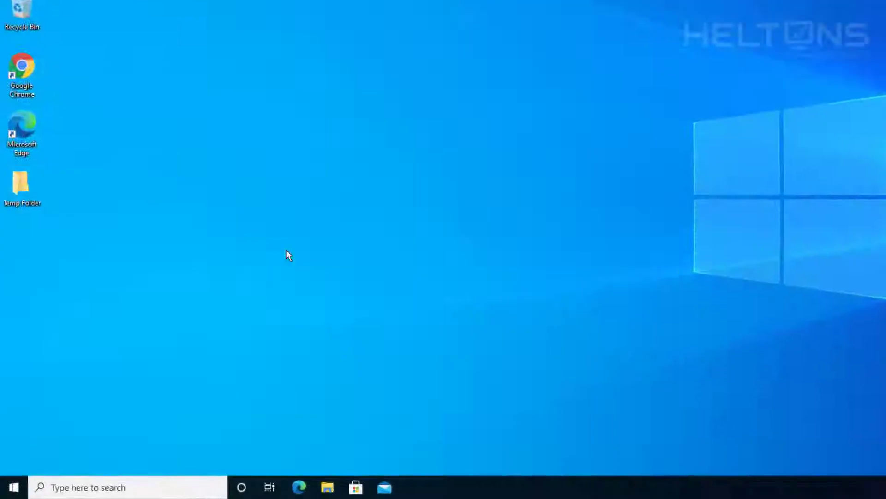
- Launch Registry Editor from a 'regedit' Start search and approve the UAC prompt
left_click(11, 489)
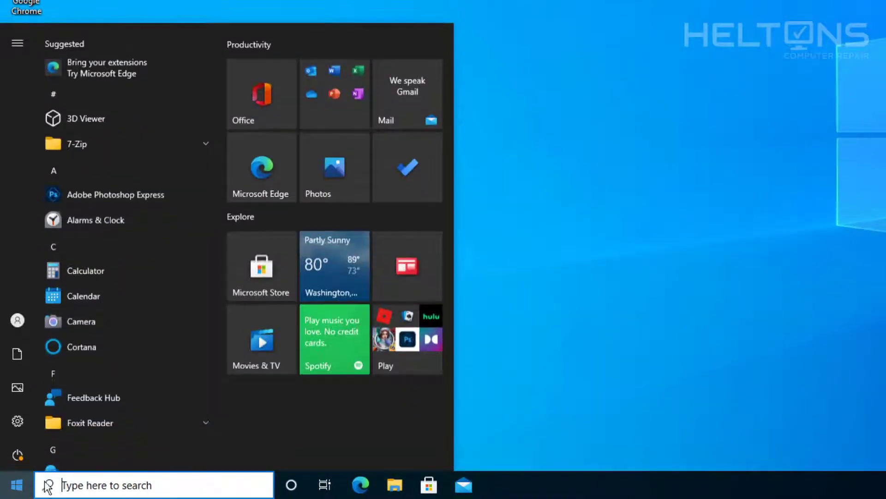
left_click(113, 485)
type("regedit")
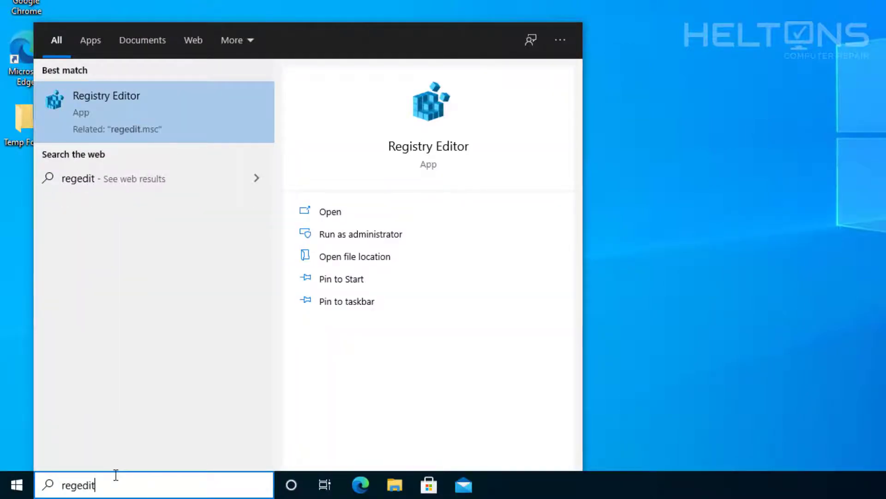
key("Return")
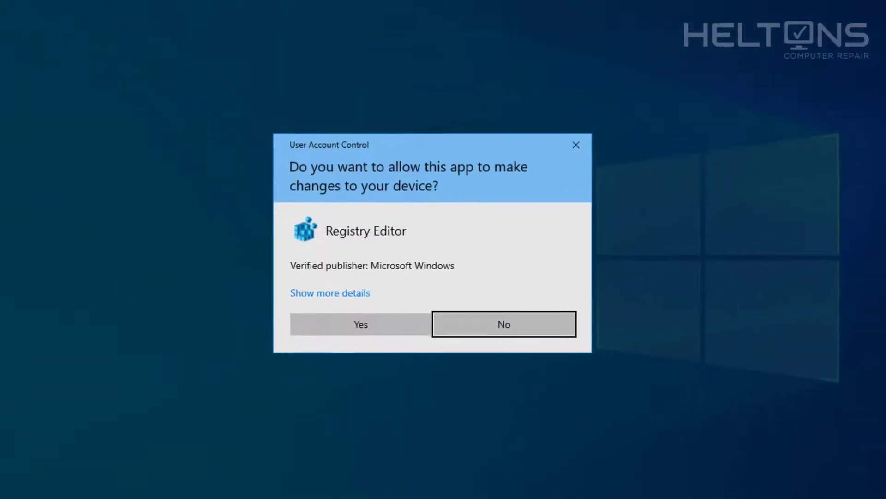
left_click(361, 330)
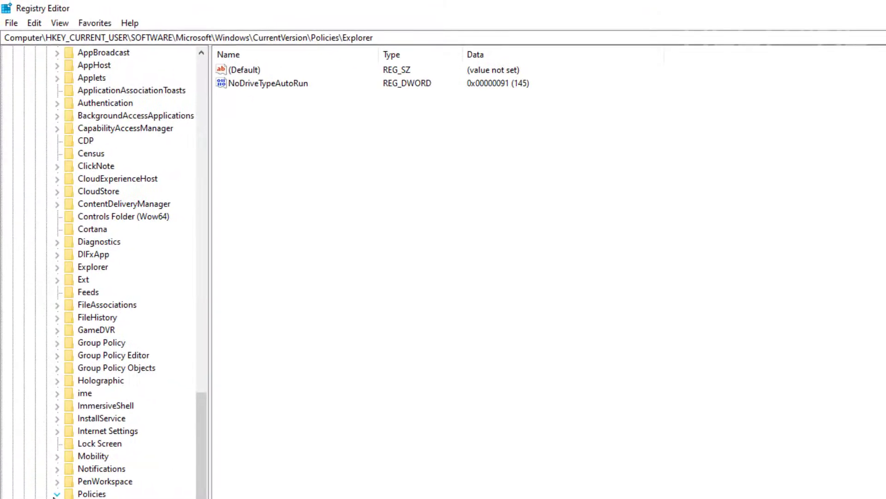
- Collapse the Policies, Windows, Microsoft and SOFTWARE keys and the HKEY_CURRENT_USER branch
left_click(48, 469)
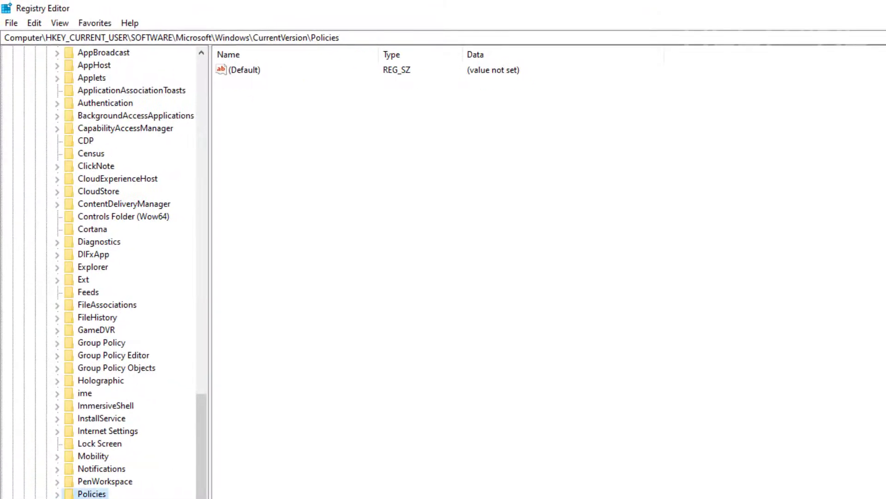
left_click_drag(200, 421, 154, 349)
left_click(65, 444)
left_click(54, 418)
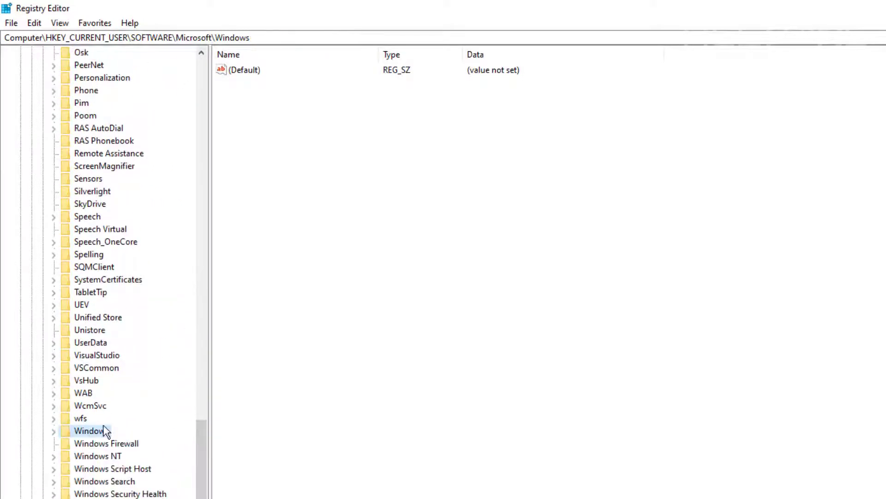
scroll(202, 145, "up", 15)
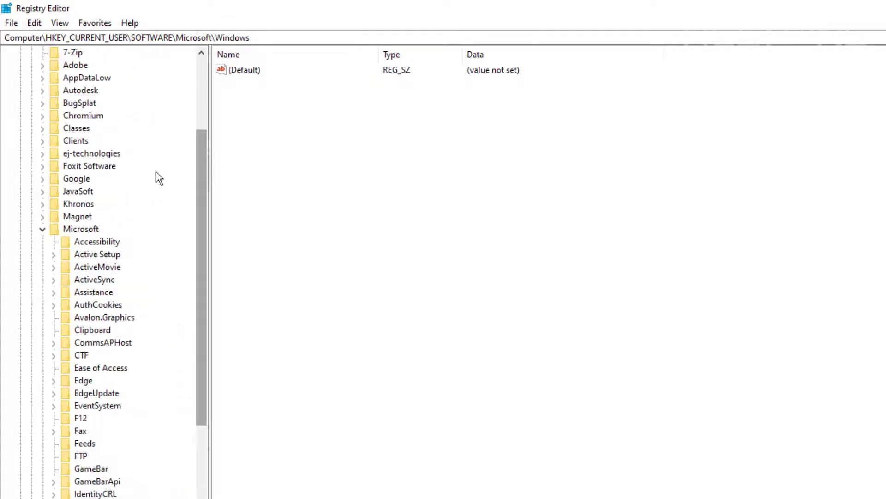
left_click(46, 230)
left_click(31, 204)
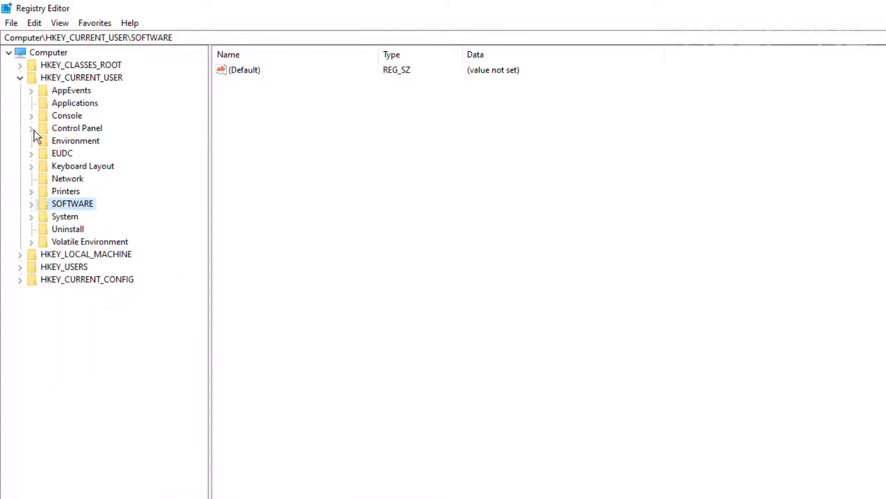
left_click(19, 78)
left_click(32, 56)
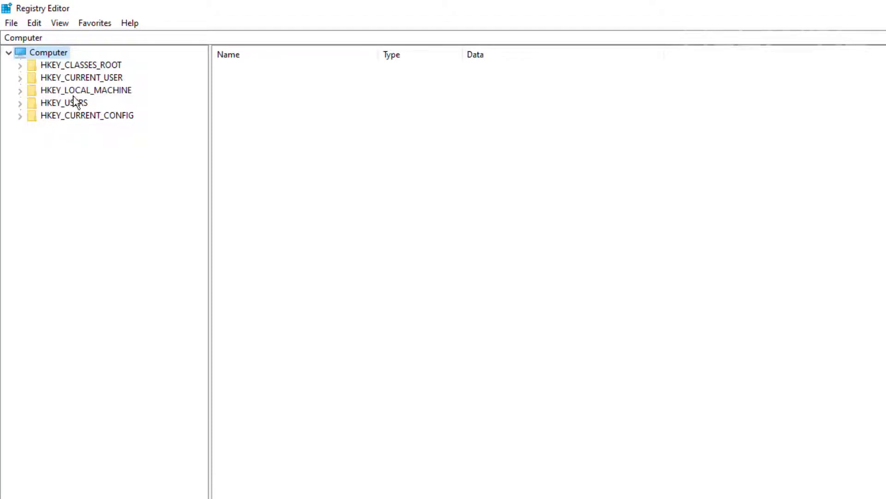
- Expand HKEY_CLASSES_ROOT, jump down with 'diag', and select the Directory key
left_click(91, 64)
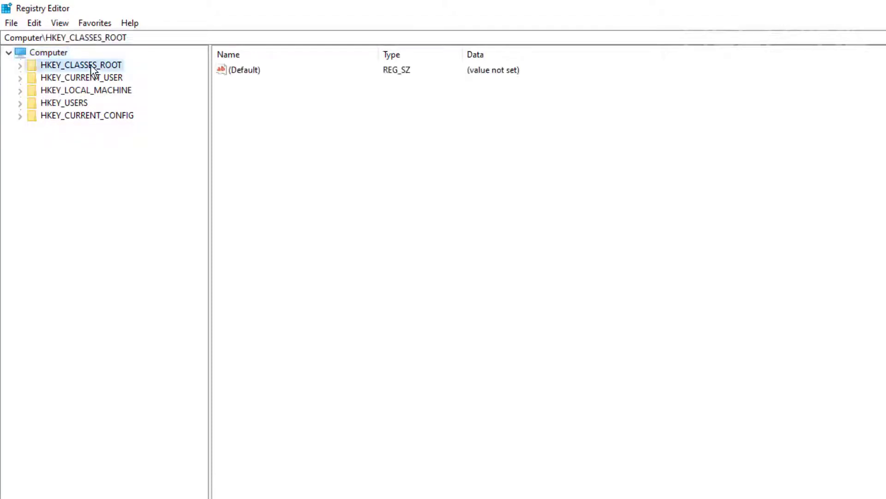
double_click(91, 65)
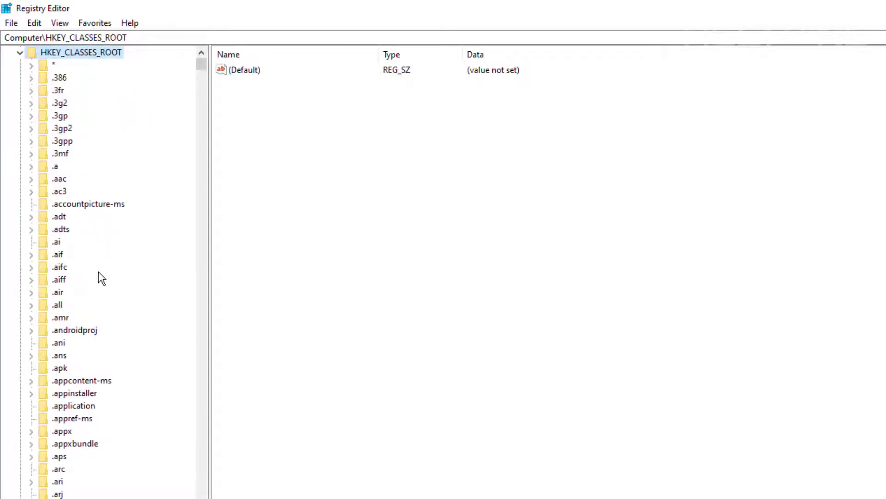
left_click(59, 191)
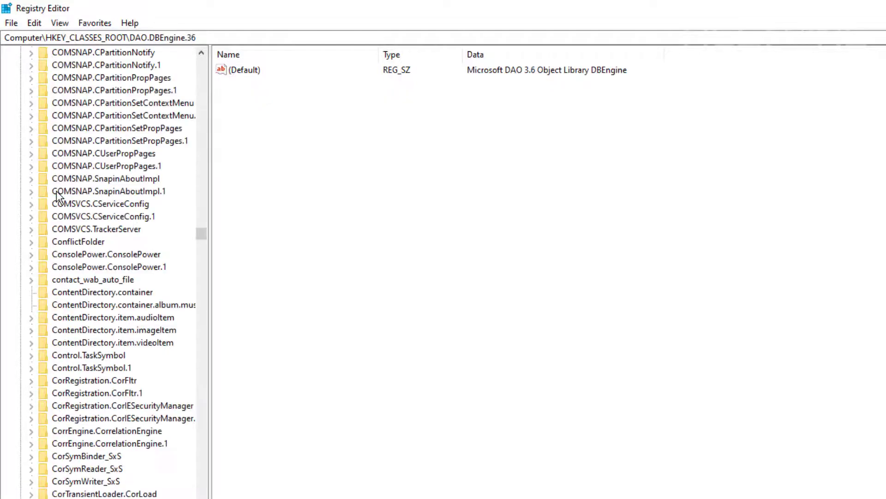
scroll(74, 301, "down", 14)
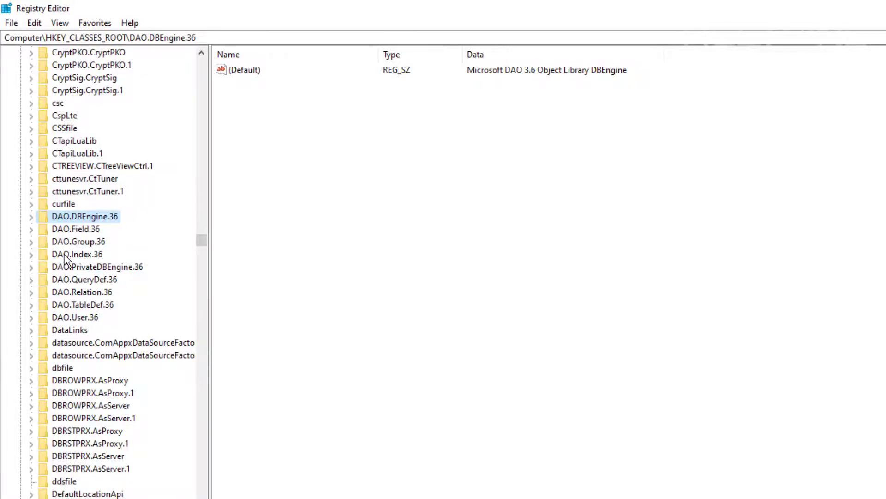
scroll(77, 432, "down", 1)
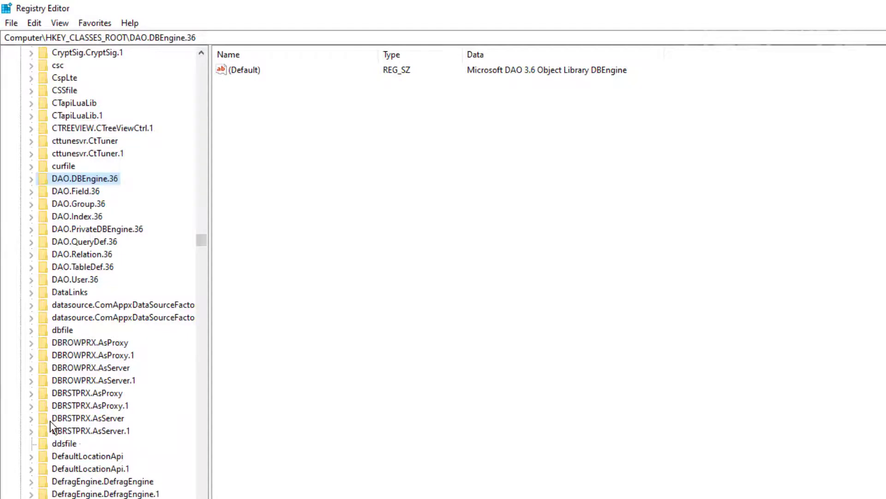
type("diag")
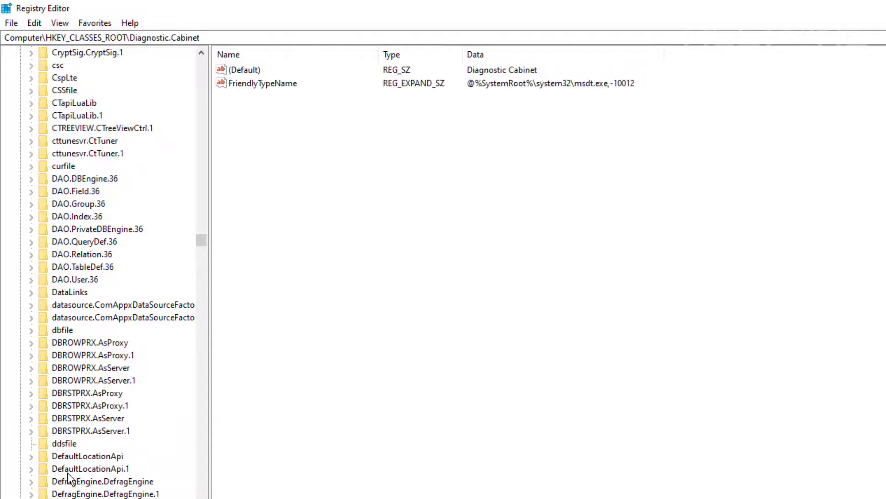
scroll(67, 470, "down", 12)
scroll(57, 382, "down", 4)
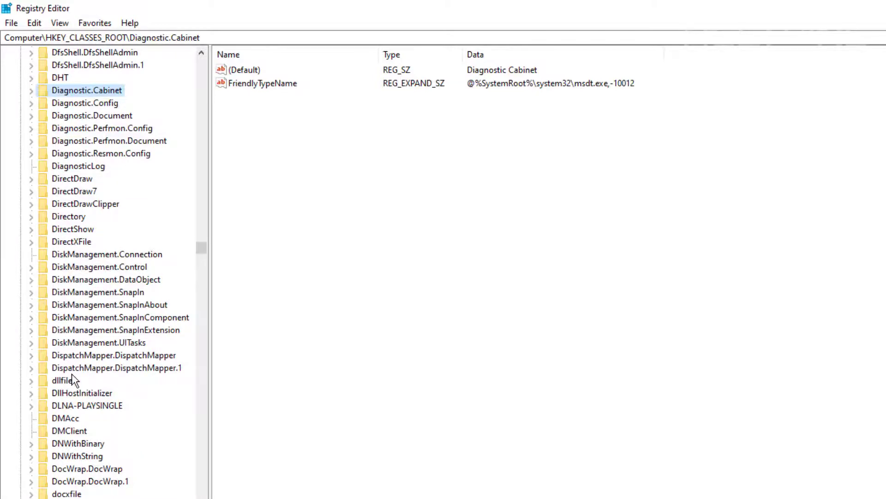
left_click(74, 231)
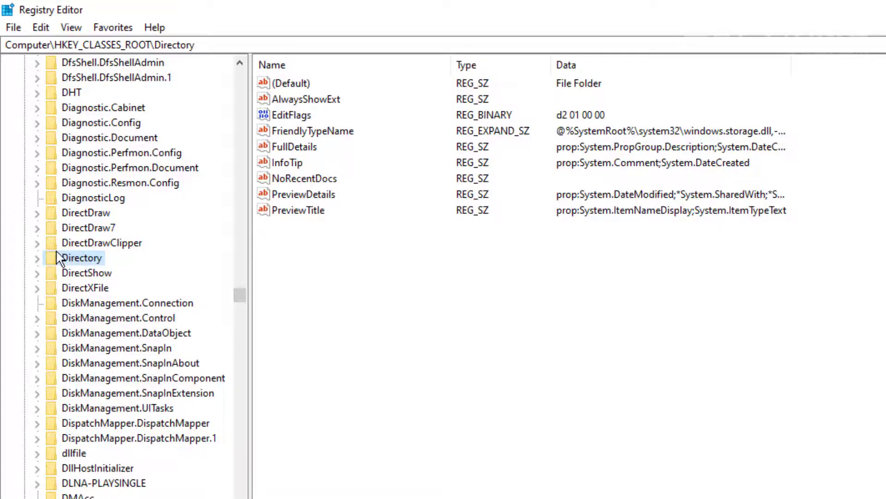
- Expand Directory\shellex\PropertySheetHandlers and select Sharing, default {f81e9010-6ea4-11ce-a7ff-00aa003ca9f6}
left_click(37, 259)
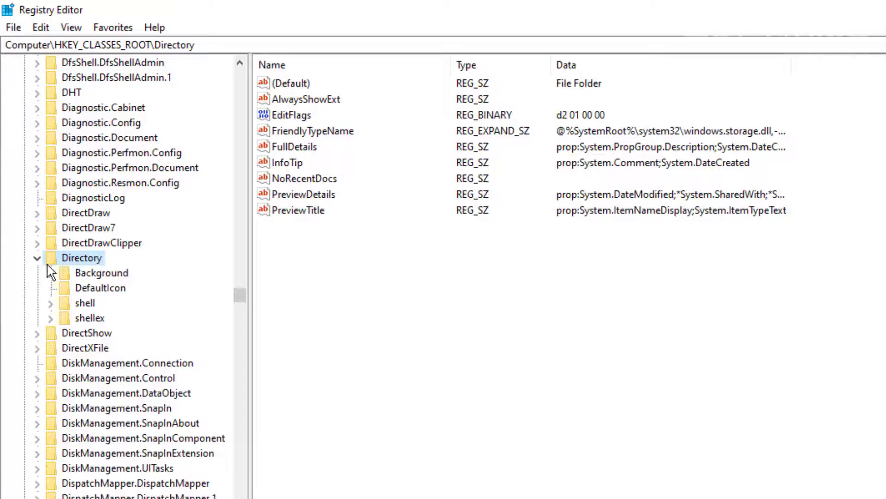
left_click(60, 319)
left_click(51, 319)
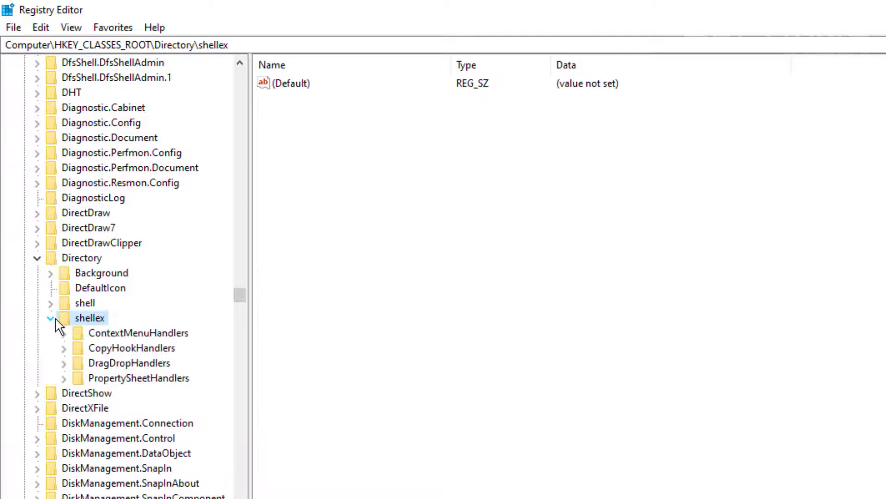
double_click(87, 379)
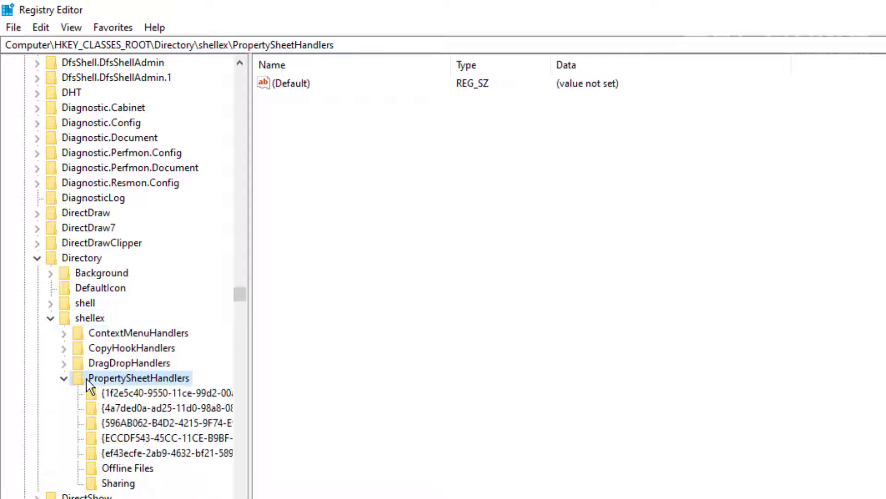
left_click(119, 484)
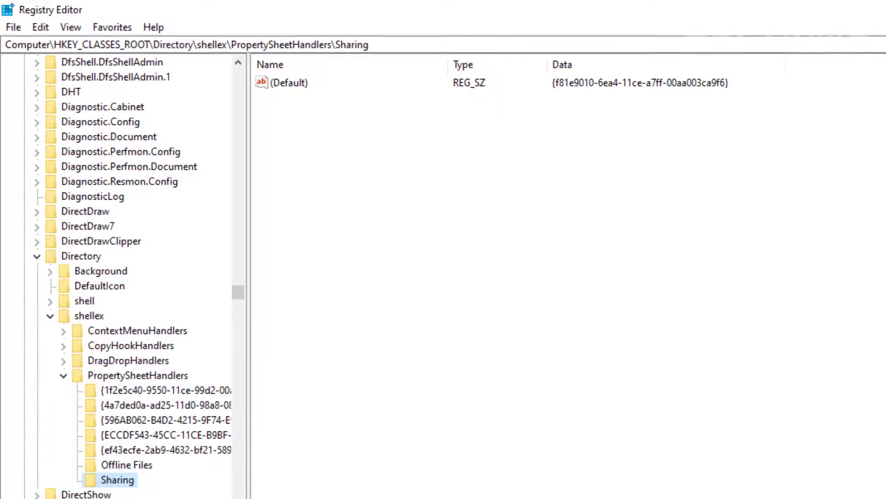
- Copy the Sharing default value {f81e9010-6ea4-11ce-a7ff-00aa003ca9f6} and cancel Edit String unchanged
right_click(101, 437)
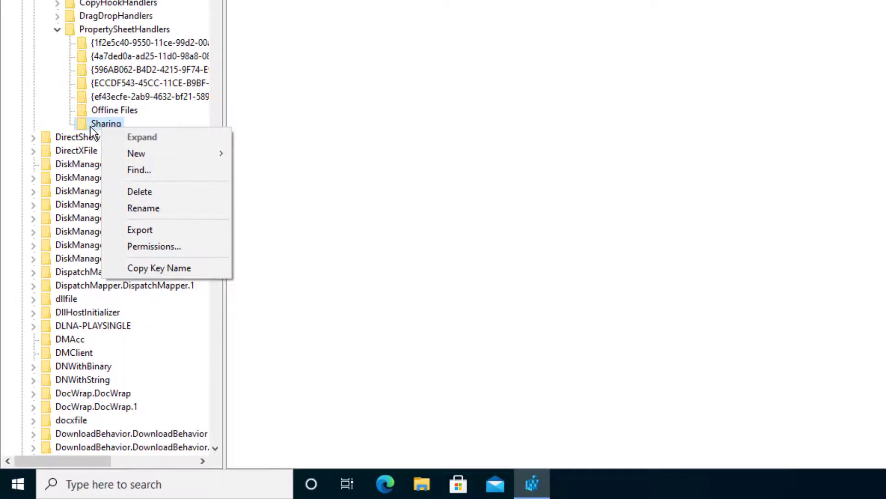
left_click(270, 75)
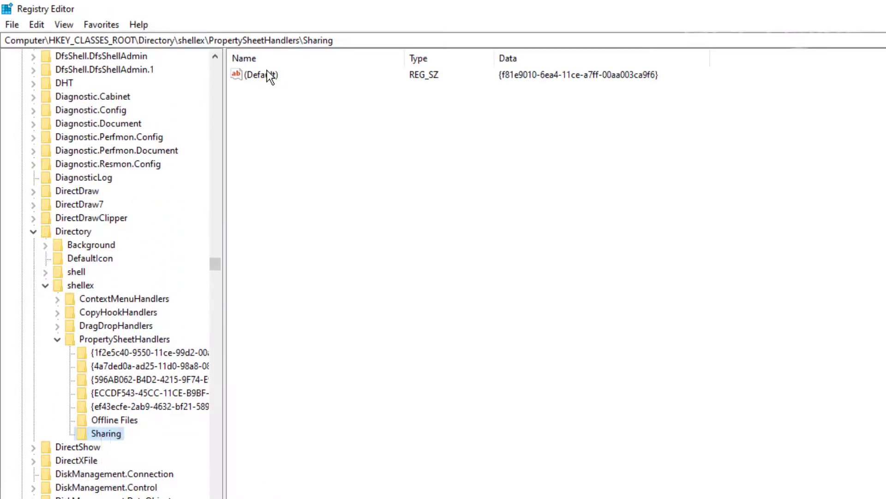
double_click(270, 75)
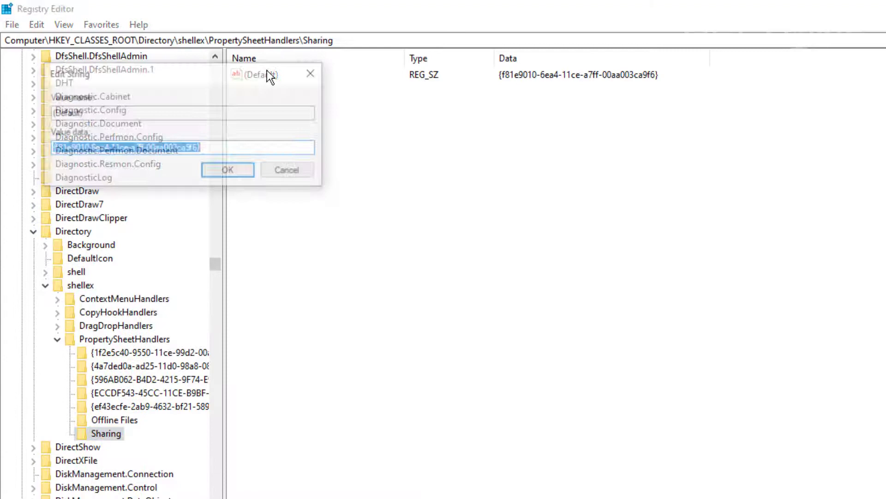
right_click(184, 148)
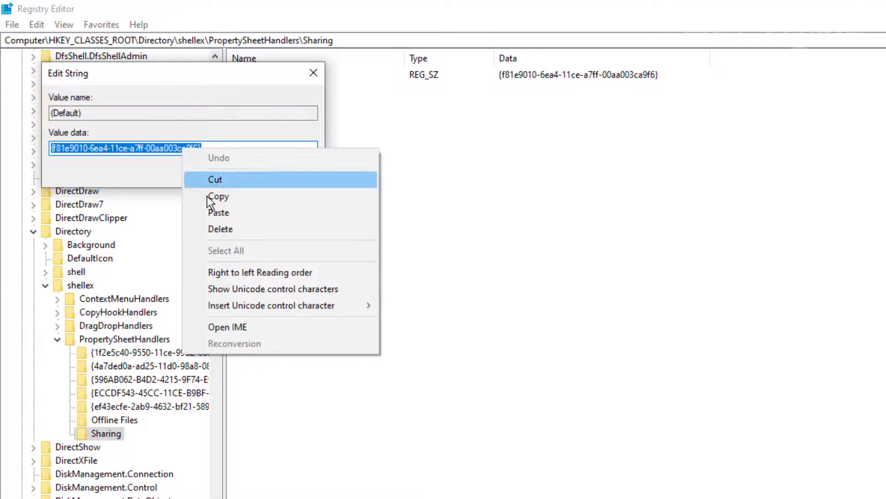
left_click(207, 197)
left_click(289, 174)
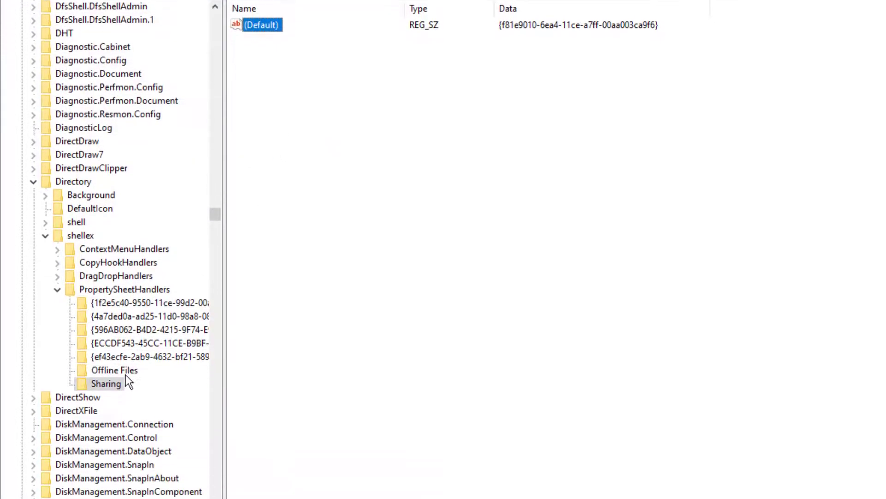
- Delete the Sharing key, confirm the deletion, and minimize Registry Editor
right_click(110, 436)
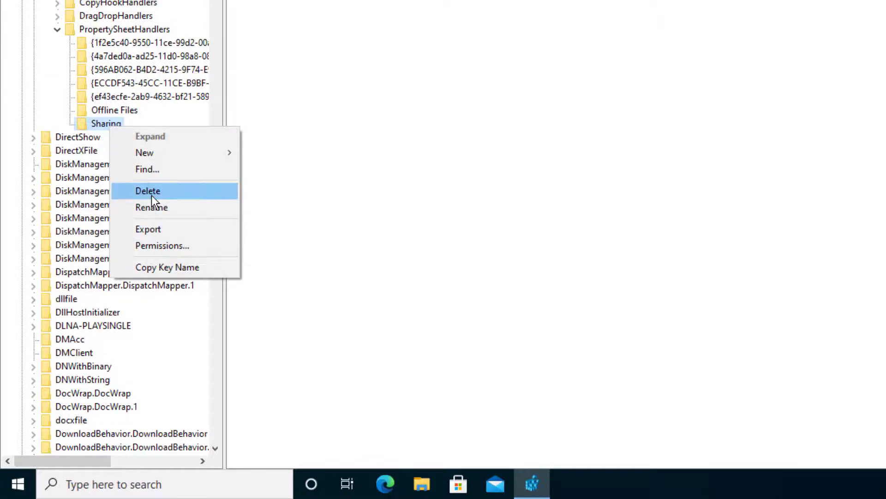
left_click(148, 191)
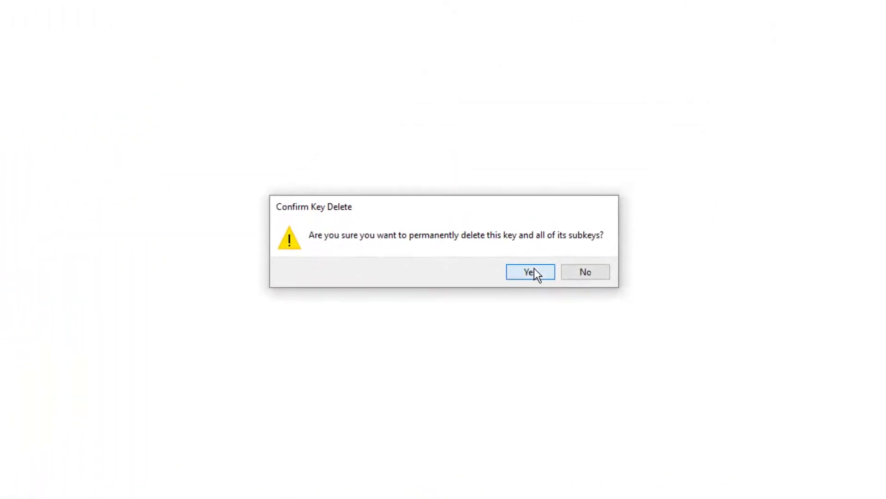
left_click(554, 256)
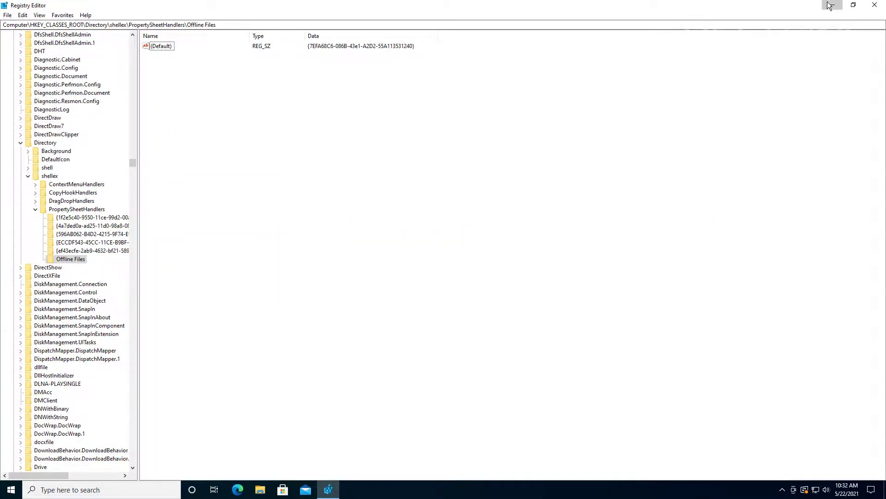
left_click(833, 5)
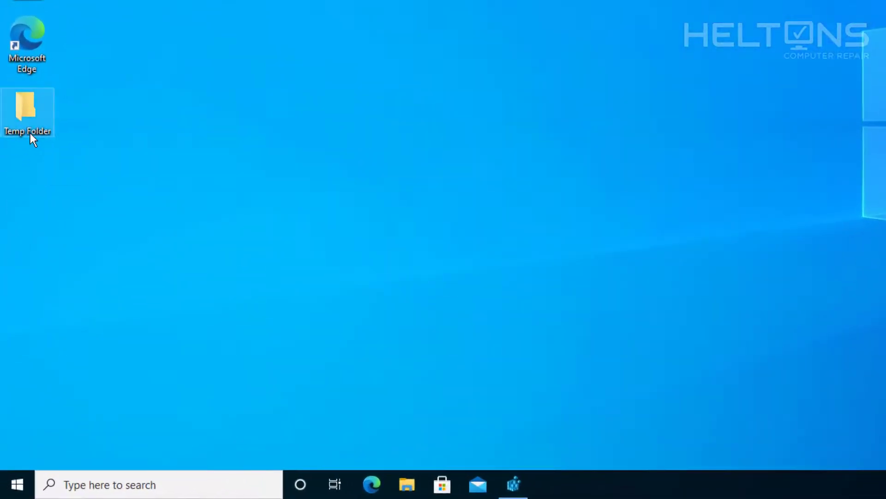
right_click(33, 148)
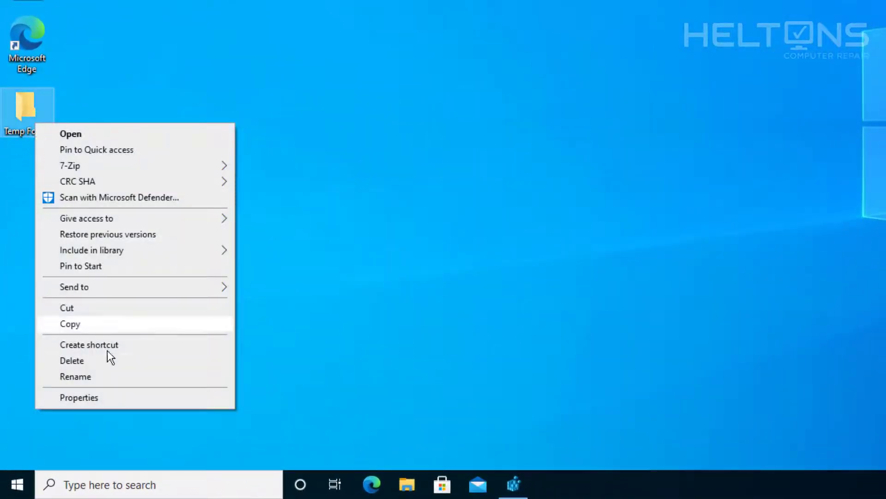
left_click(109, 397)
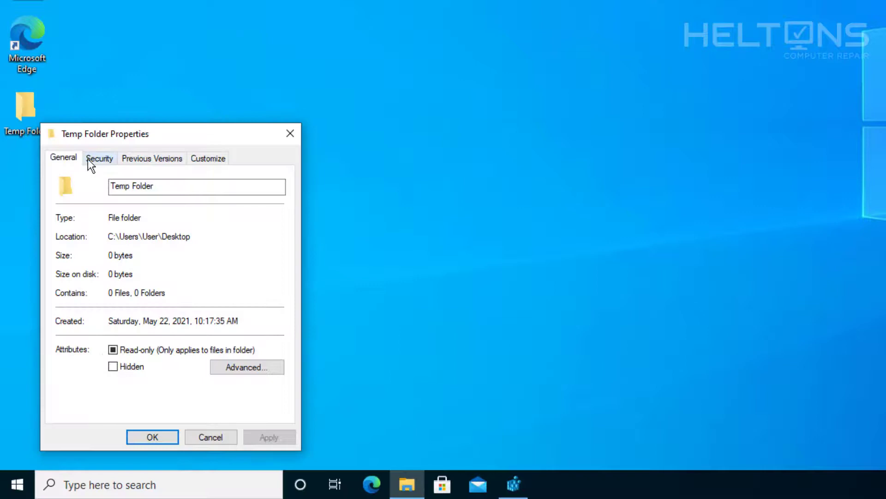
left_click(220, 158)
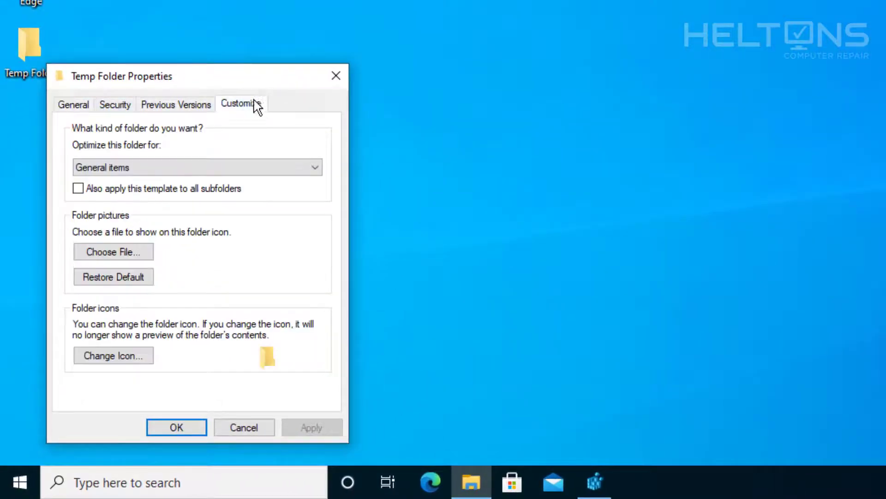
left_click(191, 104)
left_click(121, 108)
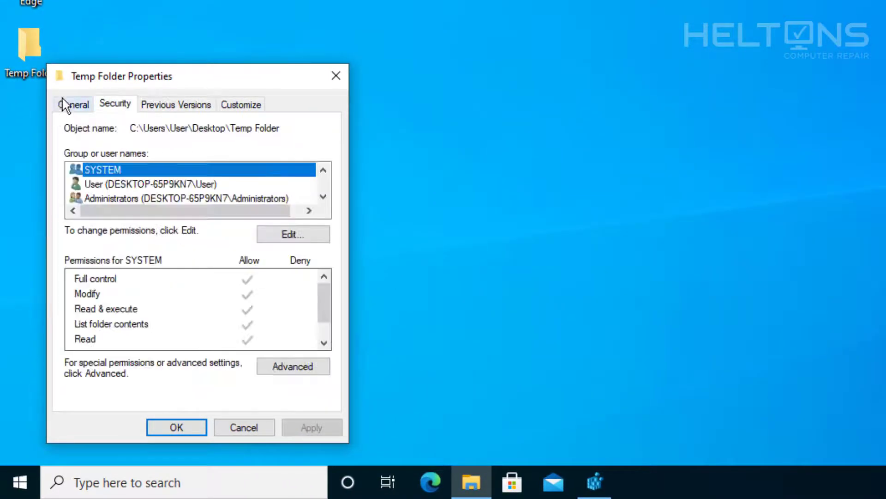
left_click(64, 105)
left_click(103, 108)
left_click(75, 111)
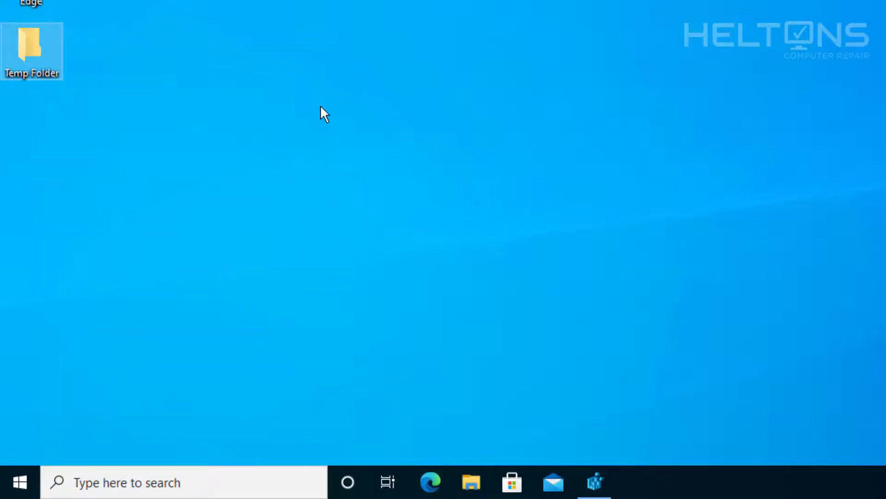
- Collapse PropertySheetHandlers, shellex, Directory and HKEY_CLASSES_ROOT in the key tree
left_click(595, 481)
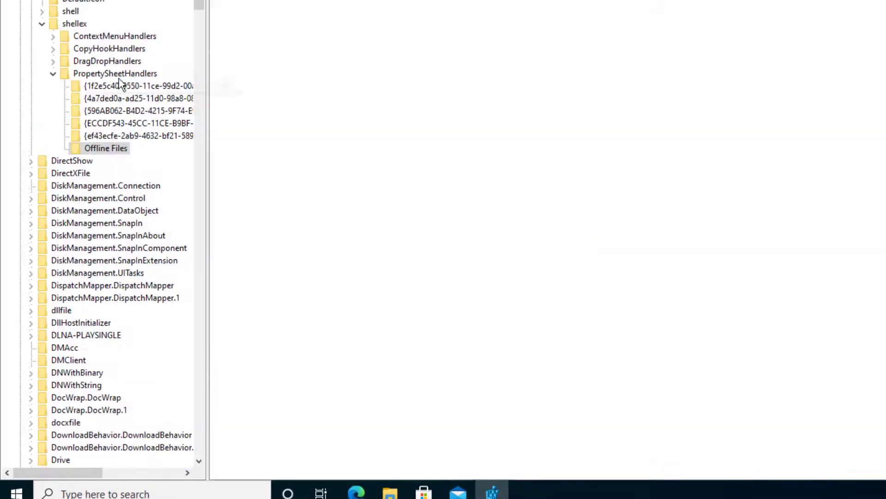
left_click(53, 73)
left_click(42, 23)
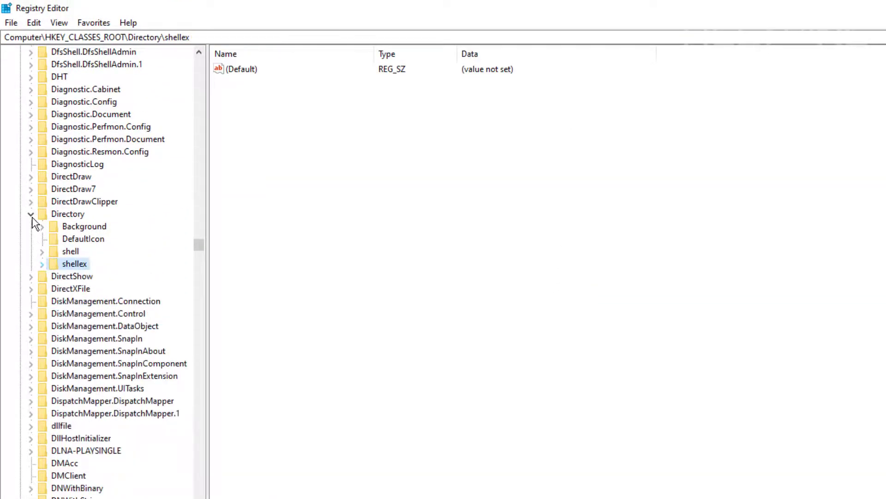
left_click(30, 213)
scroll(43, 303, "up", 10)
scroll(185, 208, "up", 15)
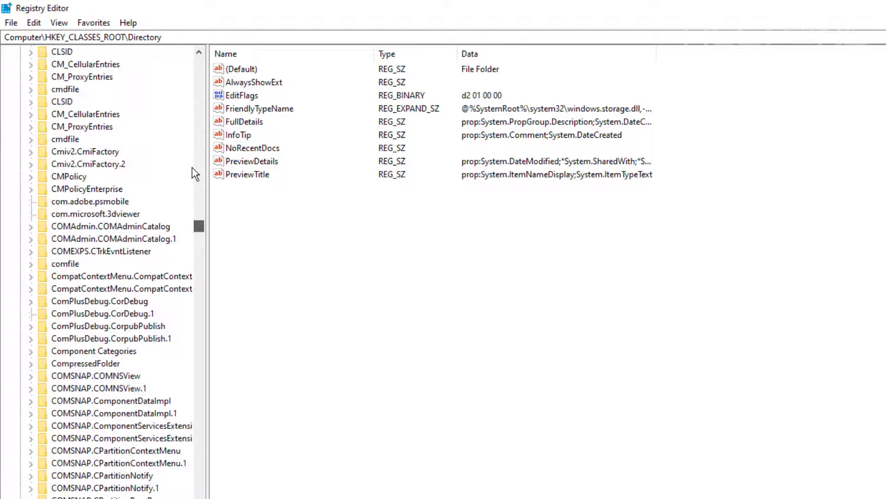
scroll(192, 168, "up", 20)
left_click(20, 64)
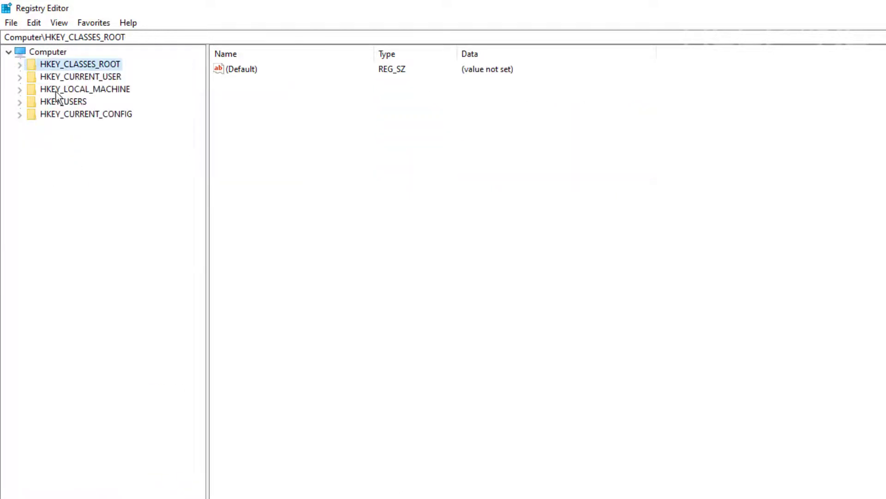
- Close Registry Editor and relaunch it via a 'regedit' Start search, approving UAC
left_click(880, 7)
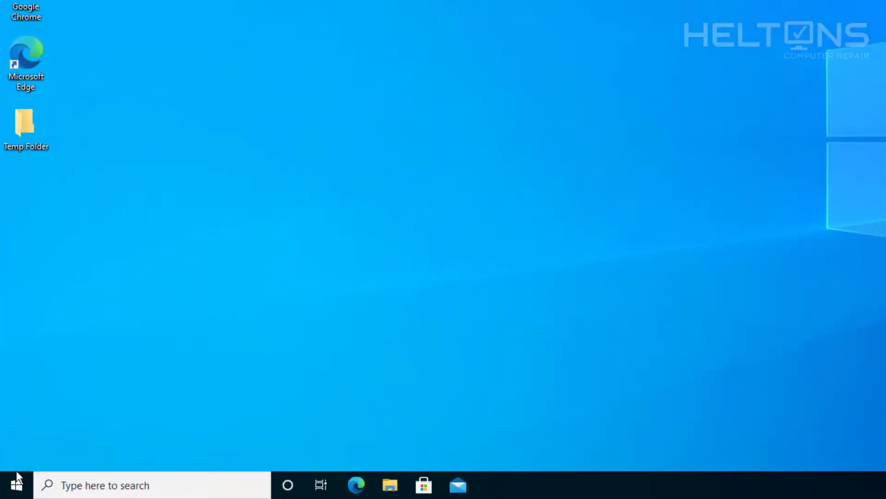
left_click(18, 480)
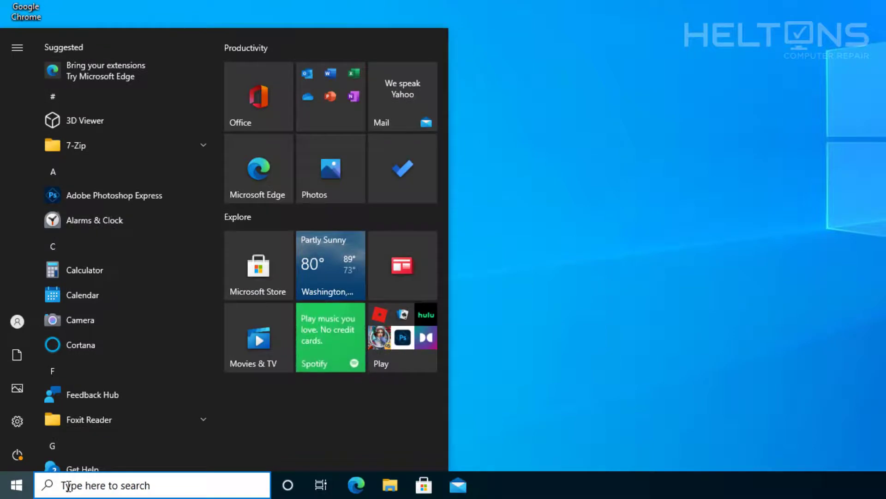
left_click(68, 485)
type("regedit")
key("Return")
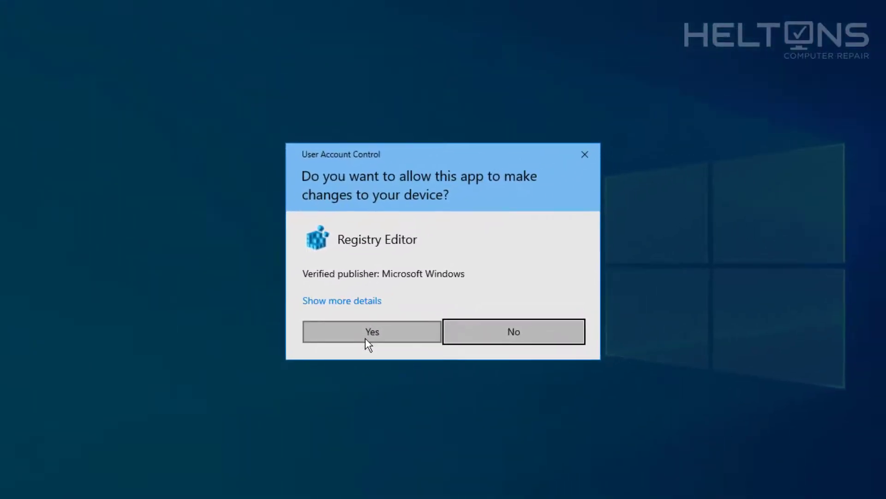
left_click(366, 339)
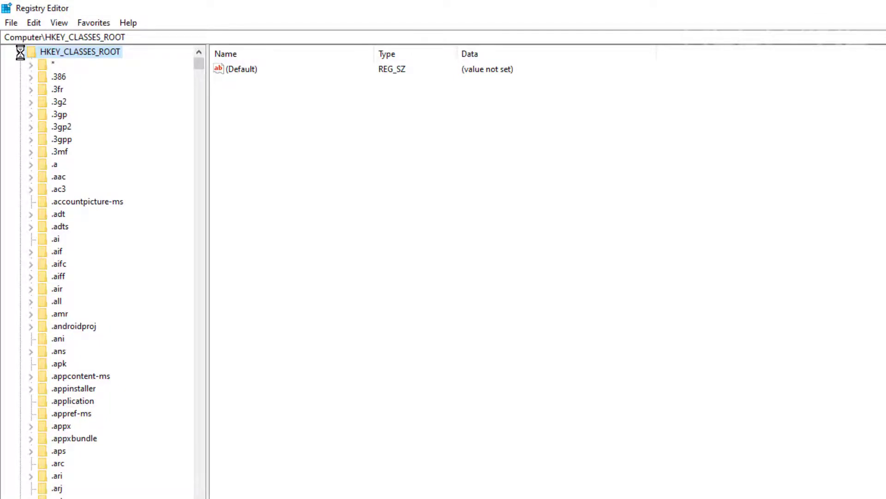
- Expand HKEY_CLASSES_ROOT, jump with 'dir', and select the Directory key
left_click(19, 52)
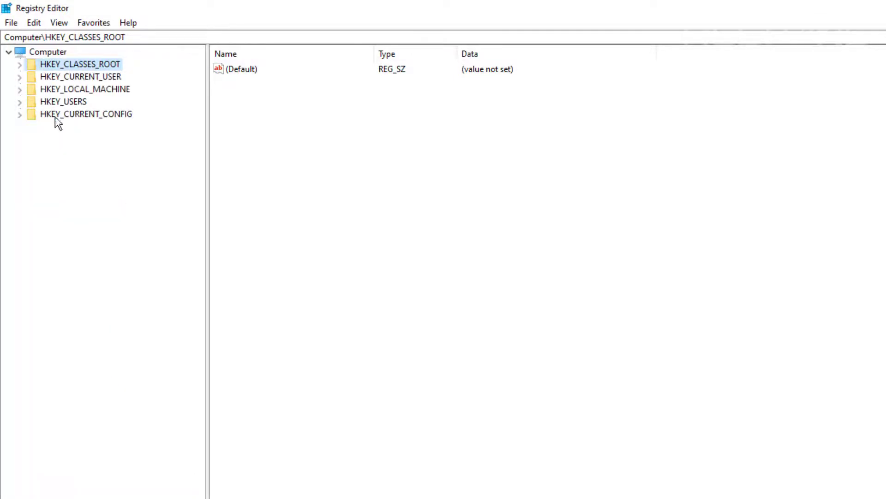
left_click(28, 51)
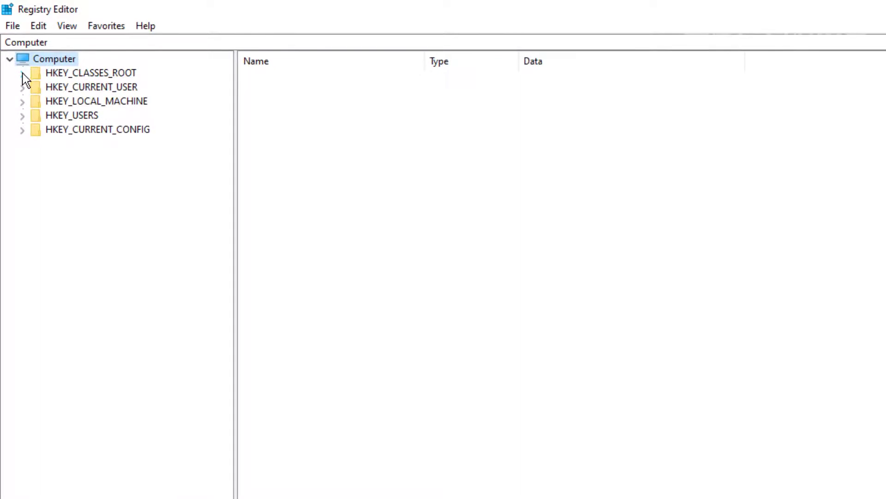
left_click(22, 73)
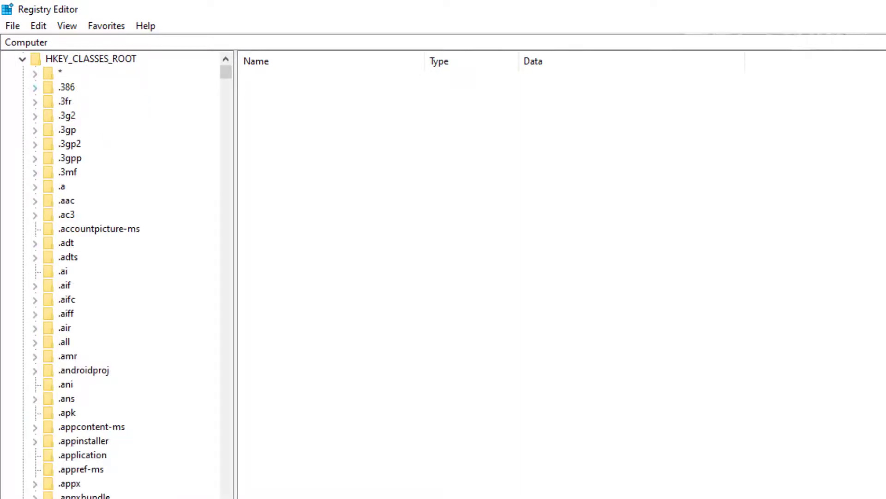
left_click(68, 257)
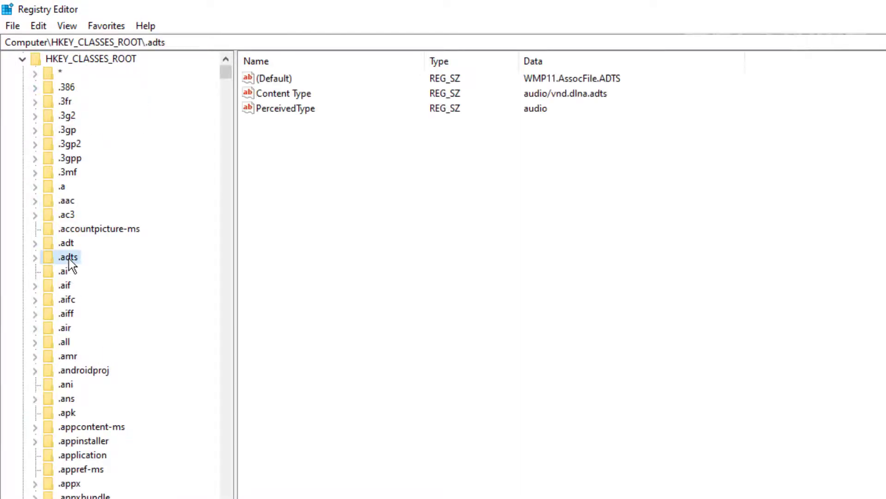
type("di")
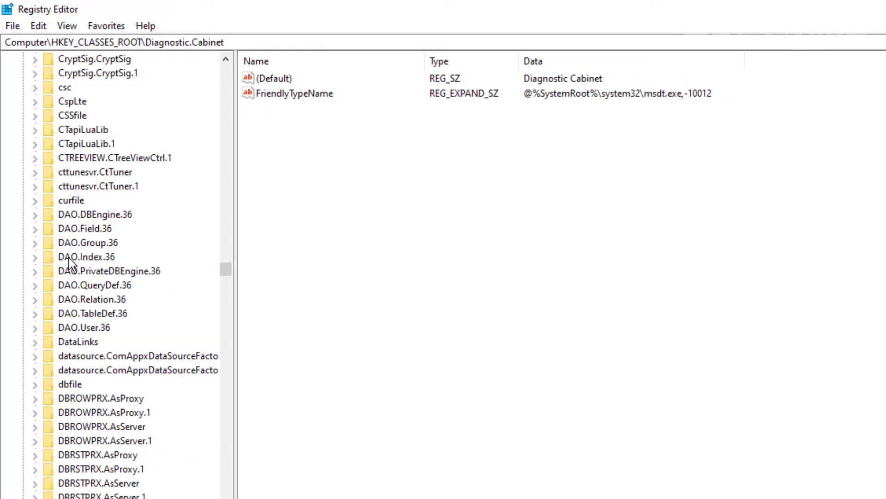
type("rectDraw")
scroll(109, 425, "down", 8)
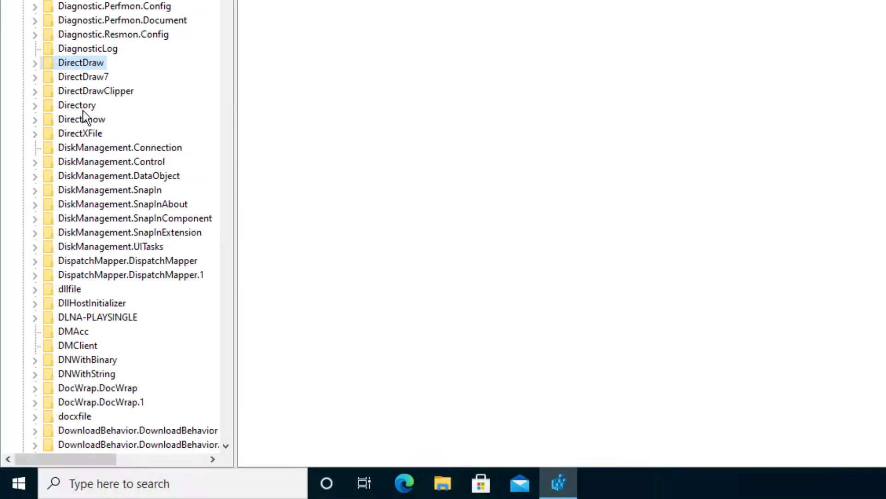
left_click(78, 497)
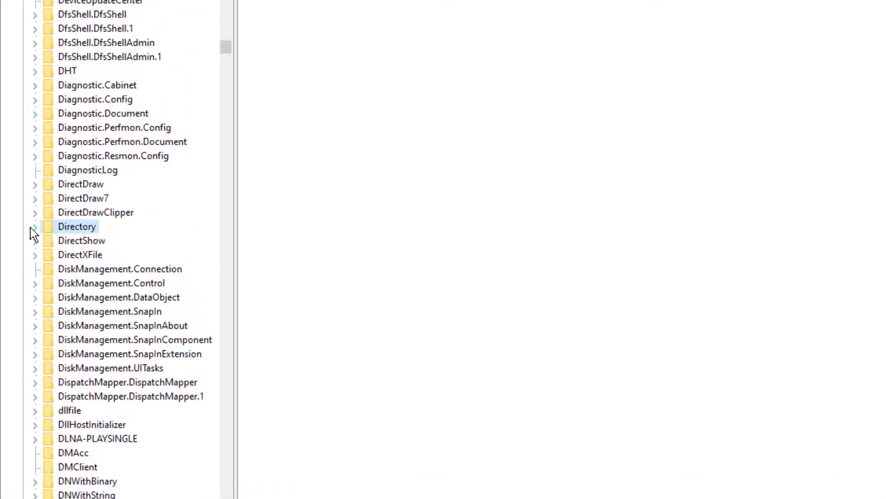
- Expand Directory\shellex\PropertySheetHandlers, revealing CLSID subkeys and Offline Files, but no Sharing
left_click(34, 106)
scroll(60, 107, "down", 2)
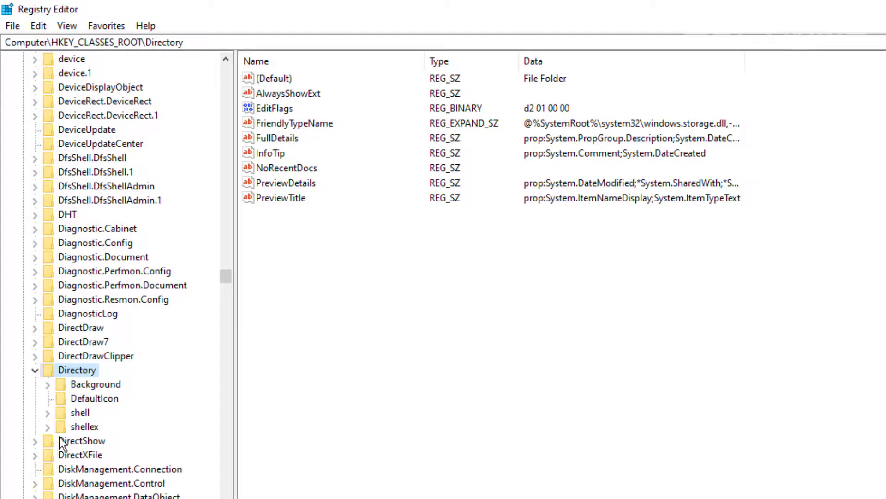
scroll(60, 440, "down", 4)
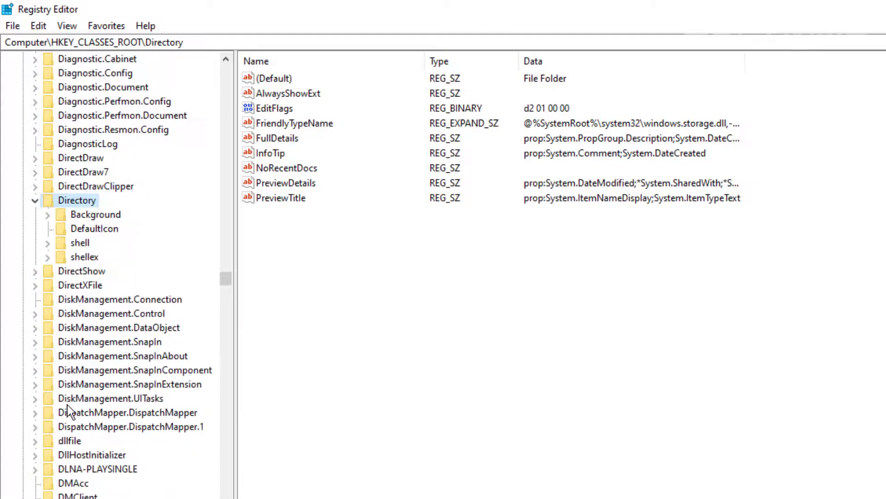
double_click(77, 258)
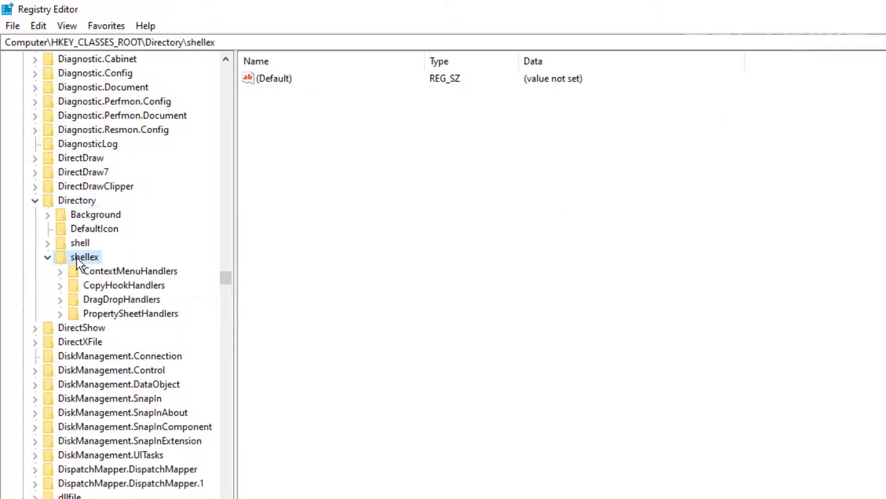
double_click(85, 315)
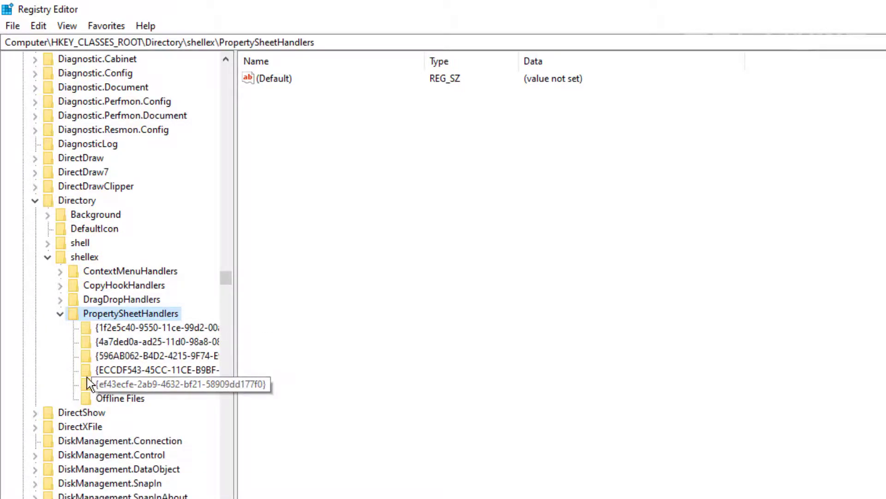
- Create a new key named 'Sharing' under PropertySheetHandlers with New > Key
right_click(103, 311)
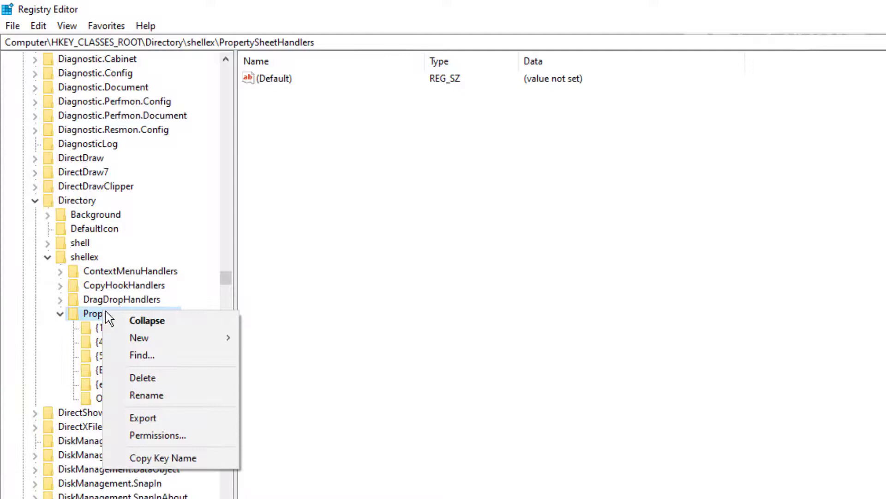
mouse_move(151, 337)
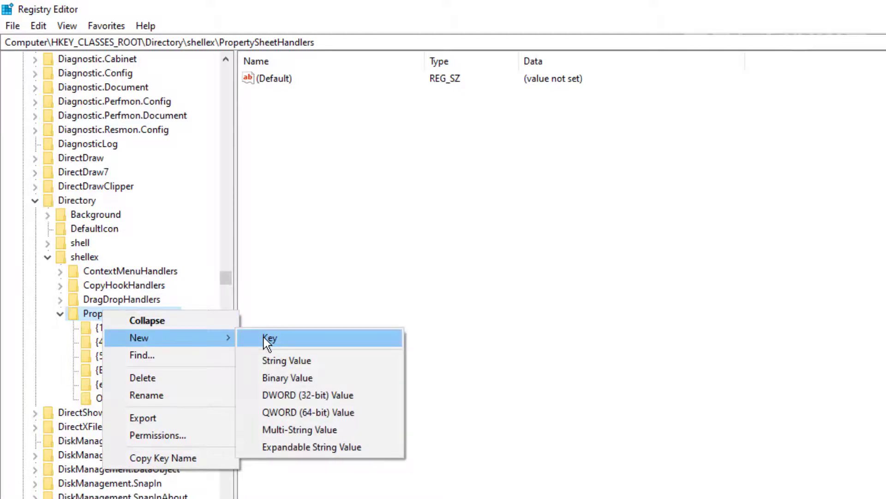
left_click(264, 337)
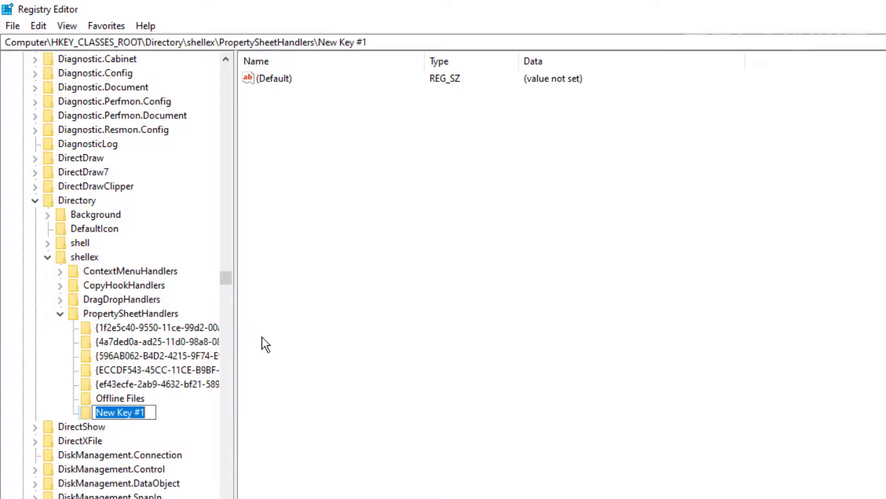
type("Sharing")
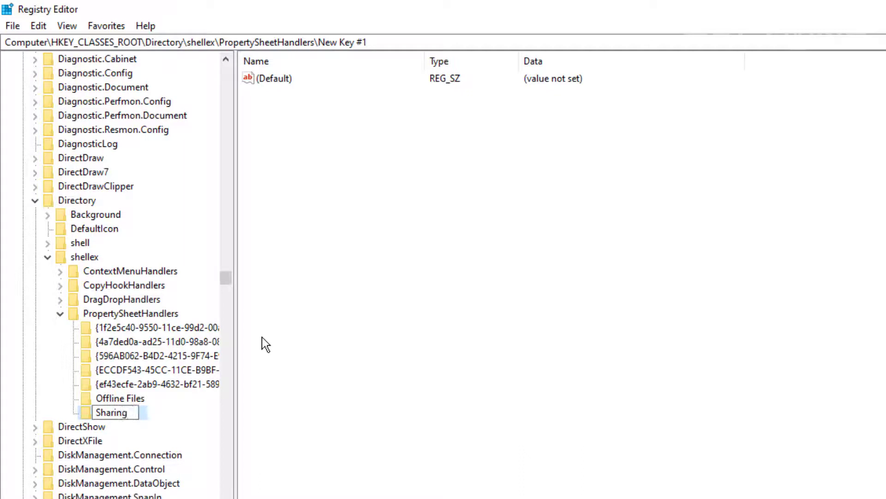
key("Return")
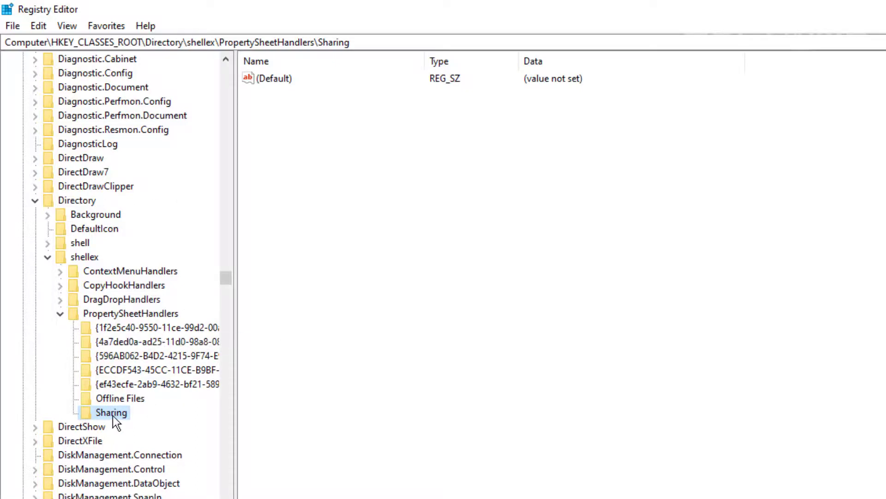
- Paste {f81e9010-6ea4-11ce-a7ff-00aa003ca9f6} as the Sharing key's (Default) value data and save it
left_click(287, 81)
double_click(287, 82)
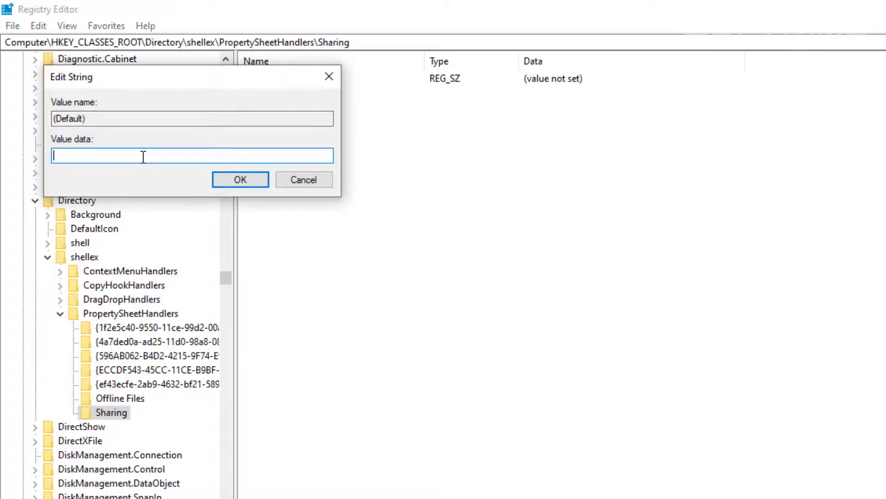
right_click(143, 157)
left_click(165, 225)
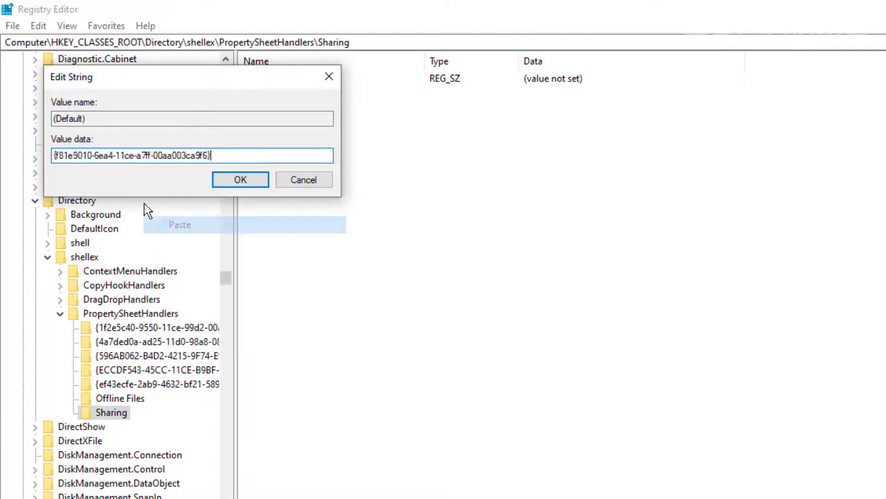
left_click_drag(59, 156, 218, 155)
left_click(219, 155)
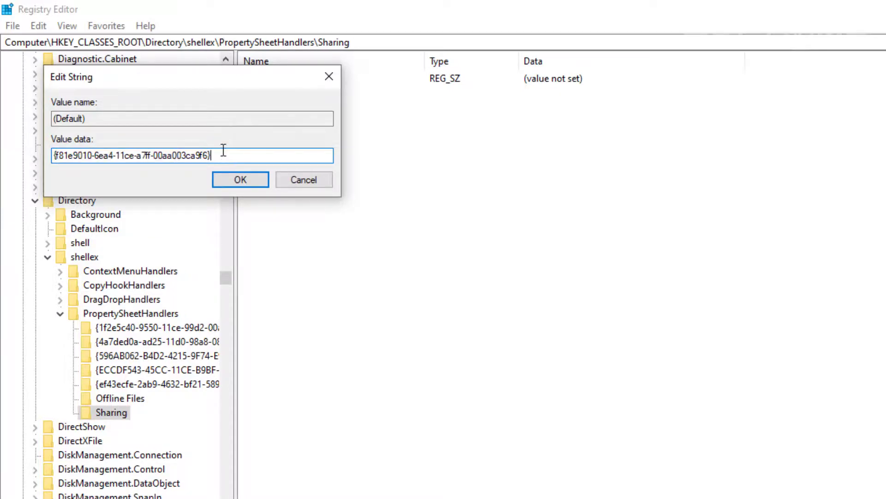
left_click(223, 185)
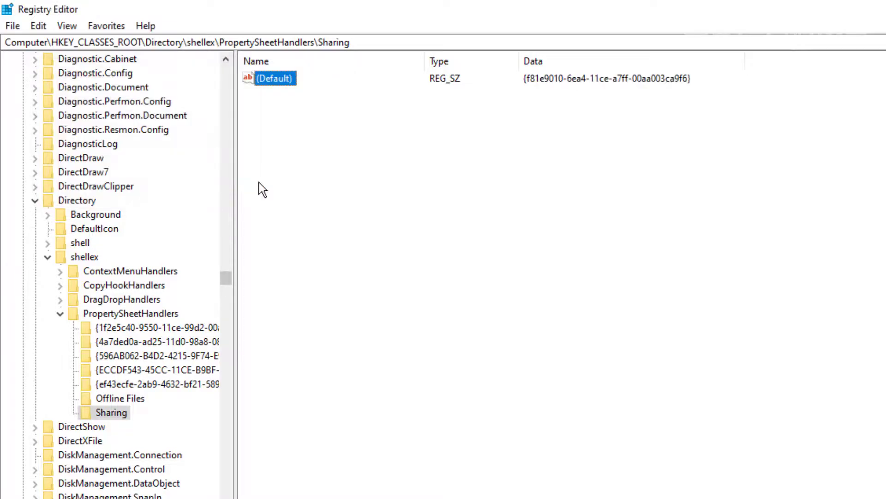
left_click(475, 162)
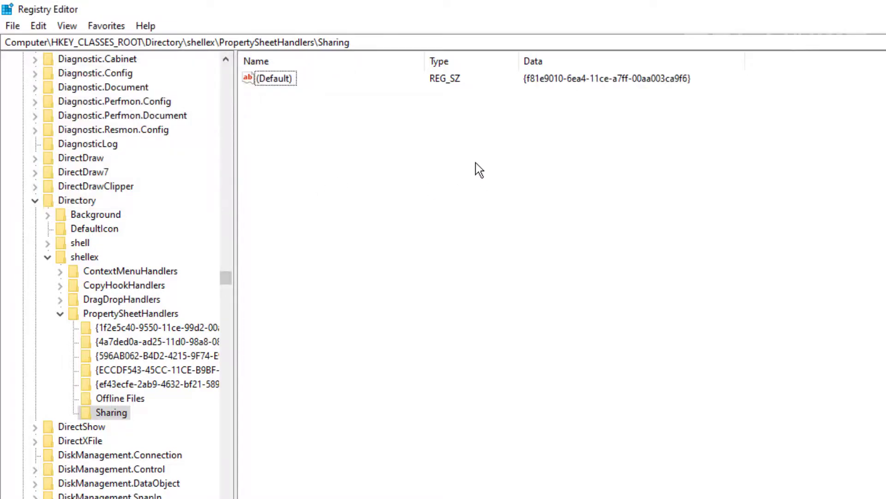
- Collapse PropertySheetHandlers, shellex, Directory and HKEY_CLASSES_ROOT back to Computer
left_click(61, 314)
left_click(47, 257)
left_click(35, 201)
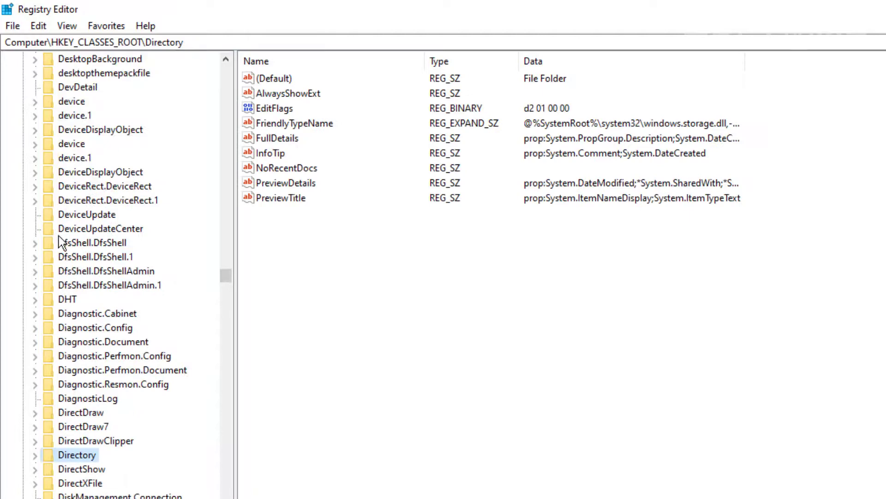
scroll(223, 289, "up", 3)
left_click_drag(225, 268, 251, 55)
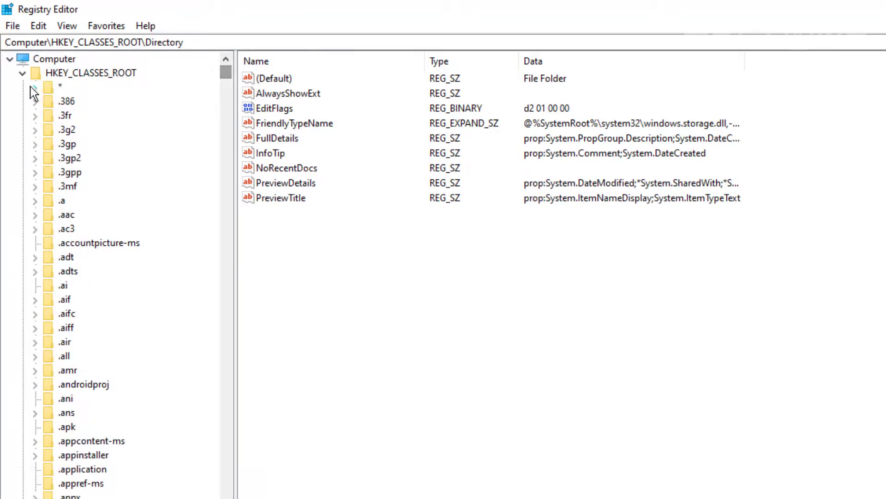
left_click(21, 74)
left_click(32, 58)
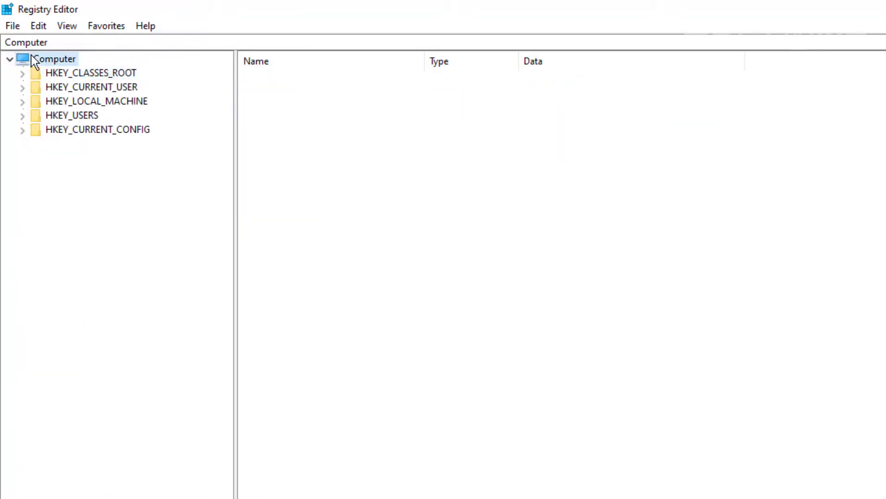
- Close Registry Editor, check Temp Folder's Properties shows a Sharing tab reading Not Shared, then close it
key("alt+F4")
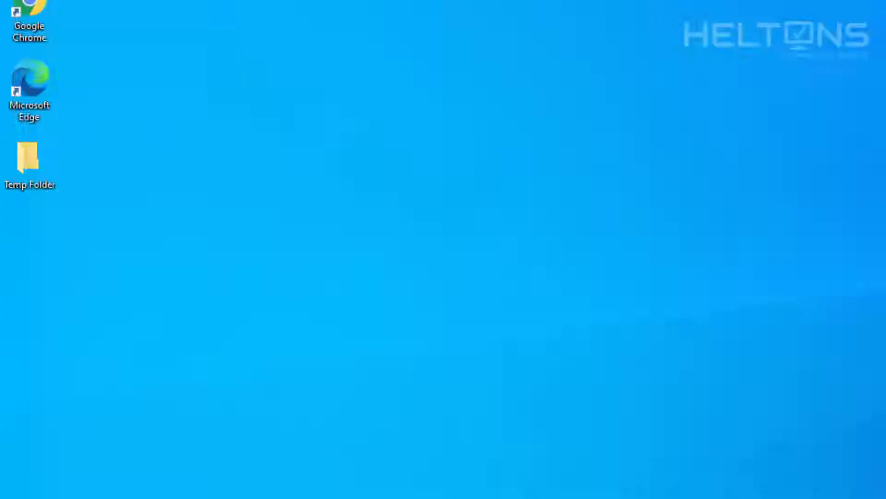
right_click(41, 89)
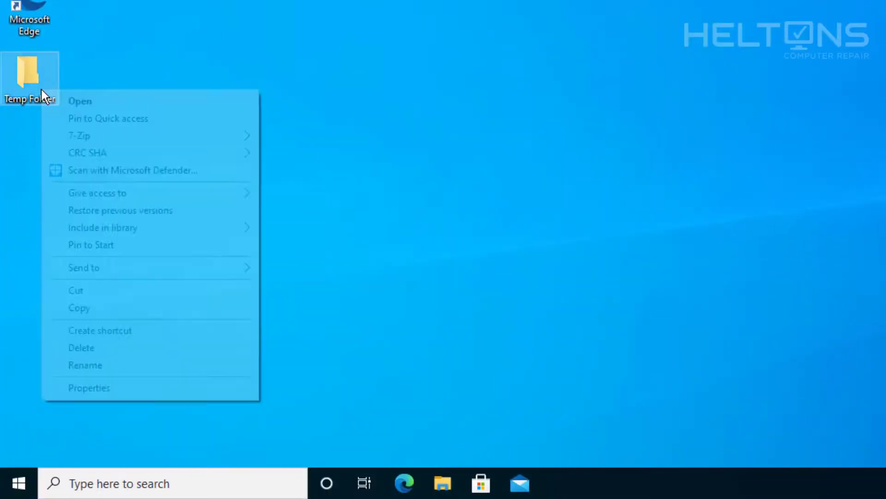
left_click(110, 387)
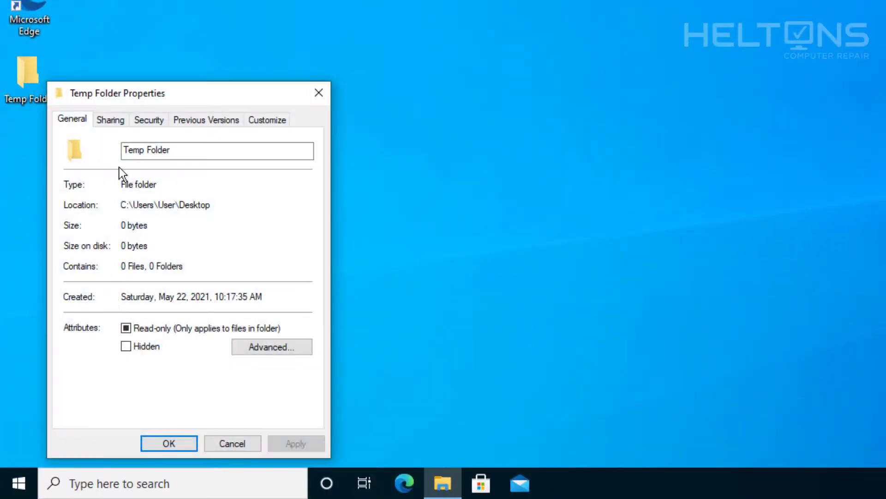
left_click(117, 124)
left_click_drag(125, 99, 157, 3)
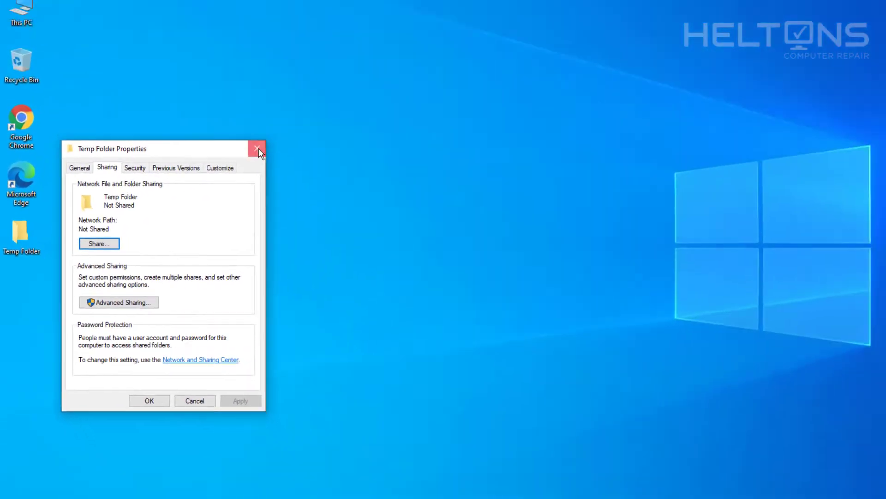
left_click(357, 82)
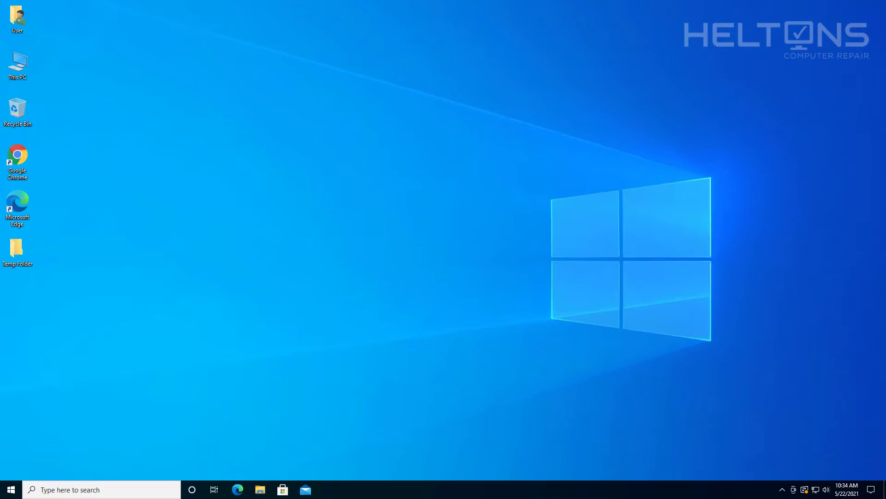